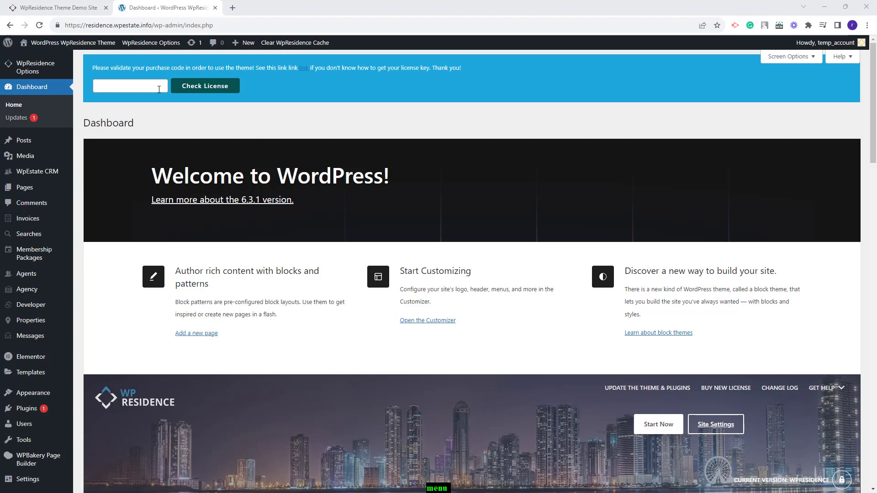
Step: Paste the WpResidence purchase code into the license field and validate it to activate the theme
left_click(102, 89)
key("ctrl+v")
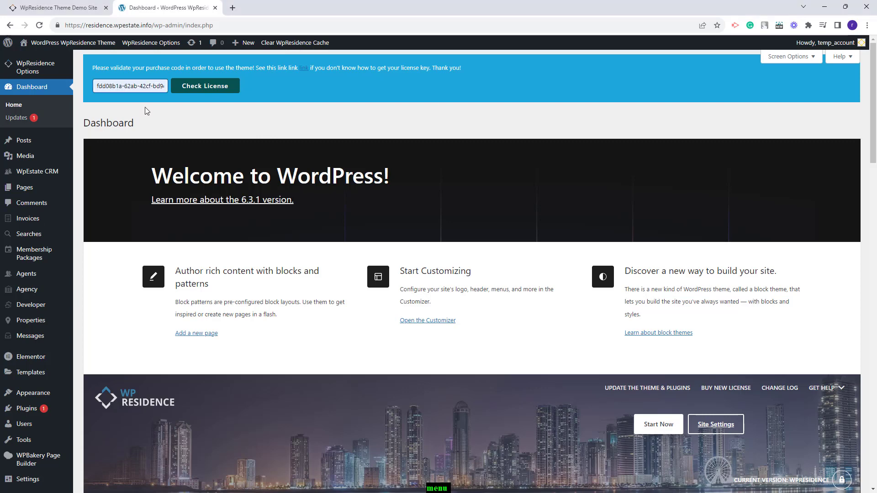
left_click(195, 89)
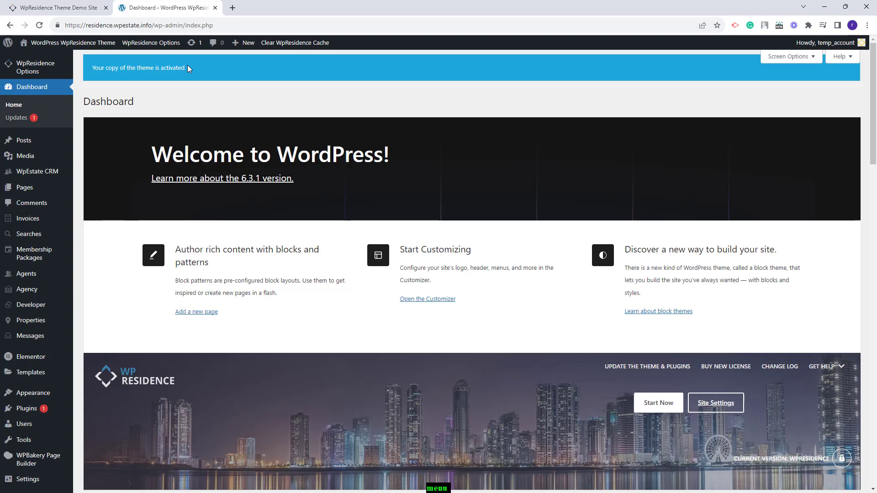
mouse_move(25, 412)
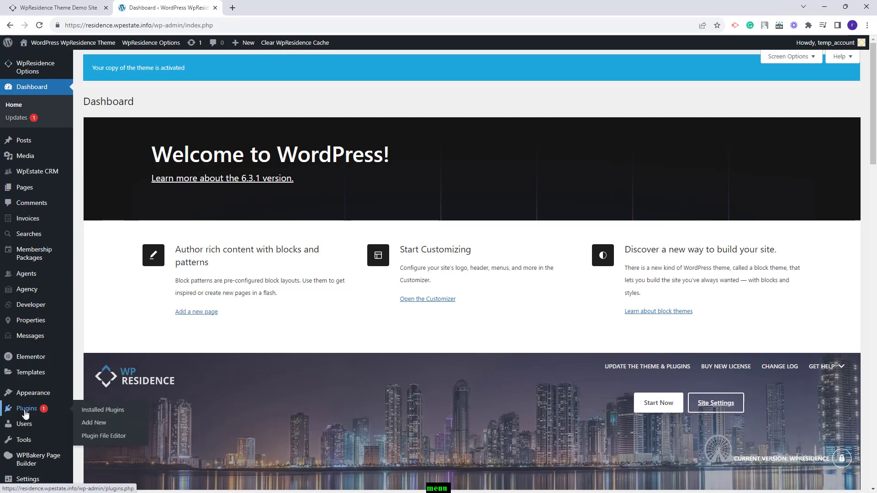
Step: Search the plugin directory for 'svg', then install and activate SVG Support
left_click(104, 427)
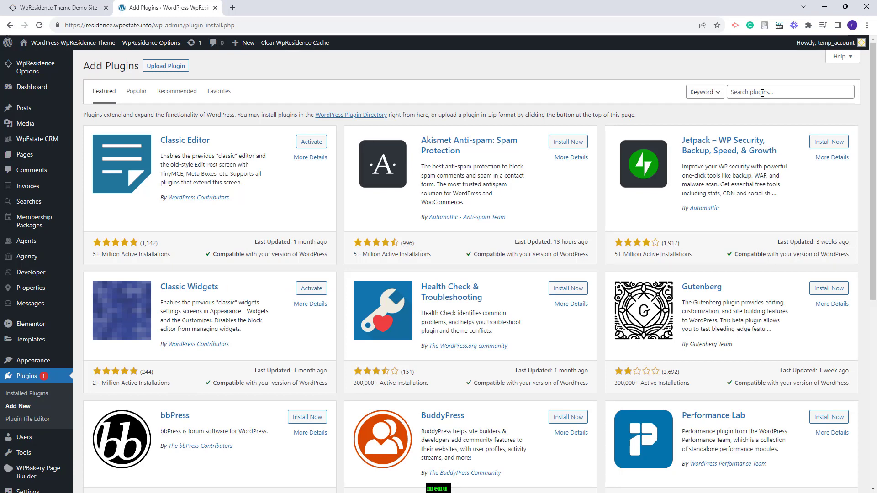
left_click(762, 93)
type("svg")
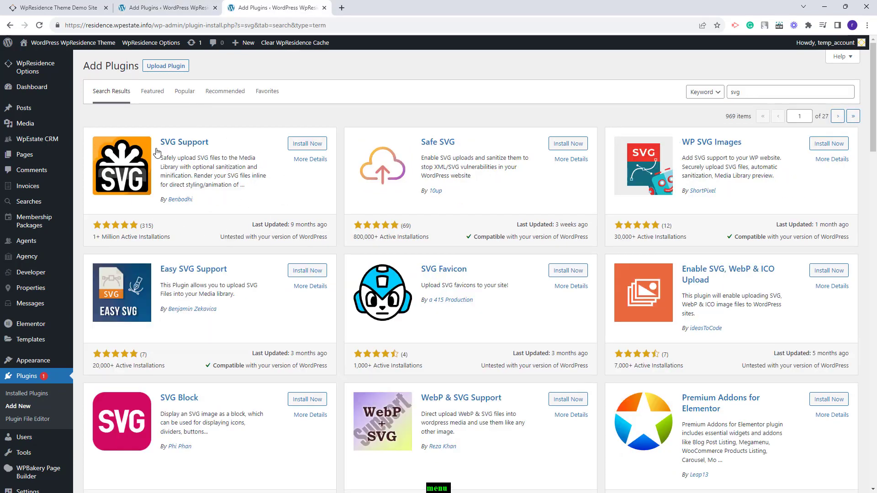
left_click(312, 145)
left_click(304, 149)
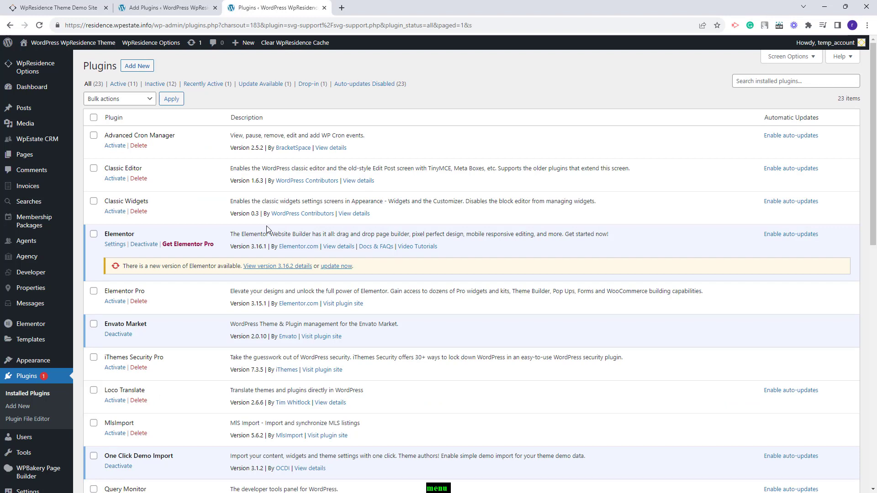
mouse_move(41, 68)
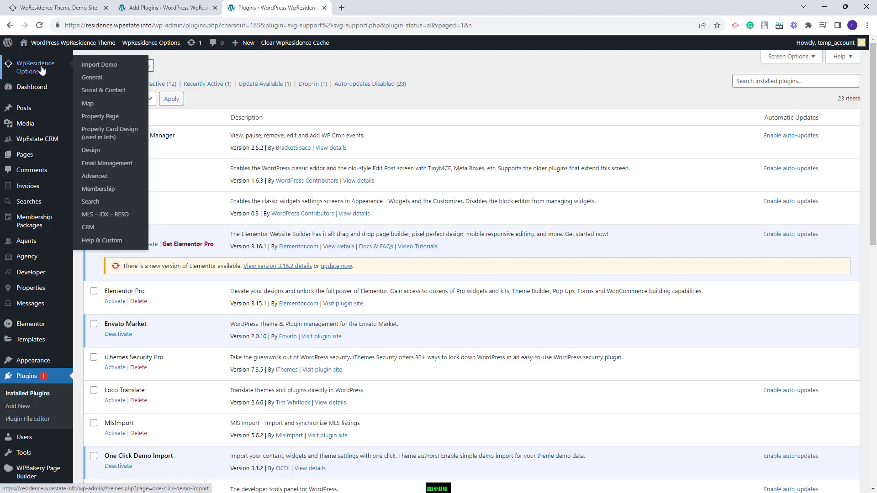
Step: Import the Denver Demo from the WpResidence Import Demo page and confirm the import
left_click(100, 69)
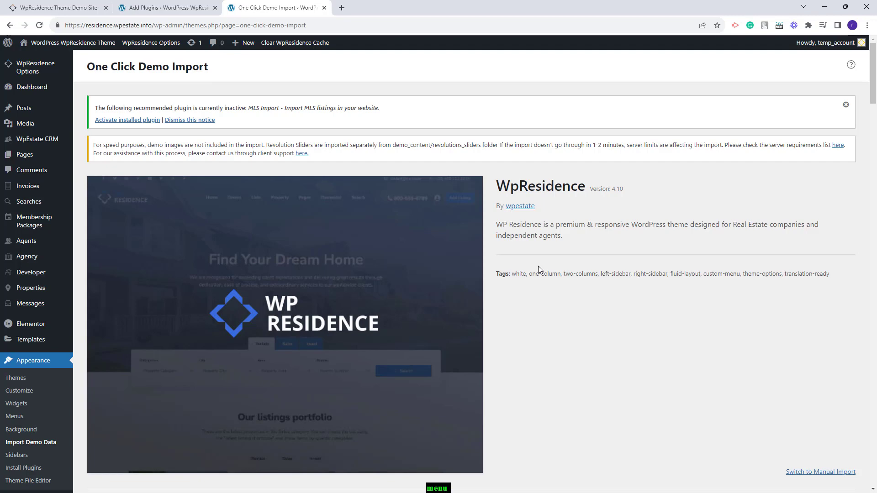
scroll(662, 271, "down", 7)
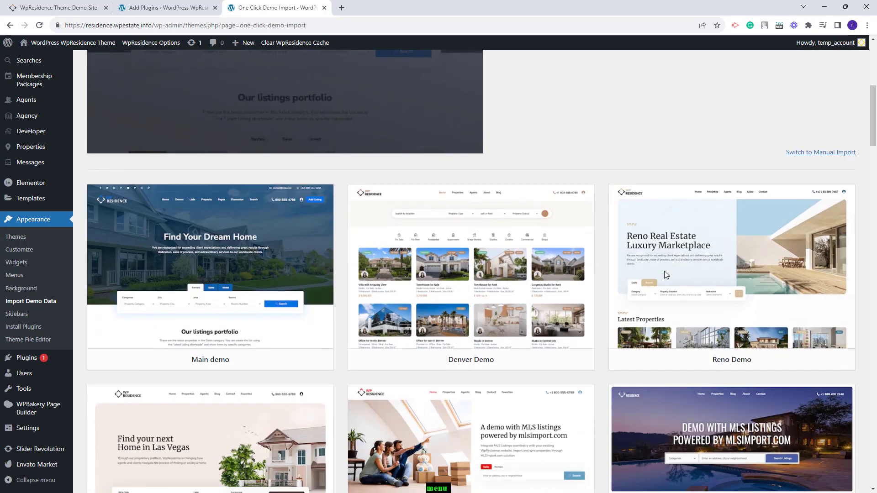
mouse_move(457, 359)
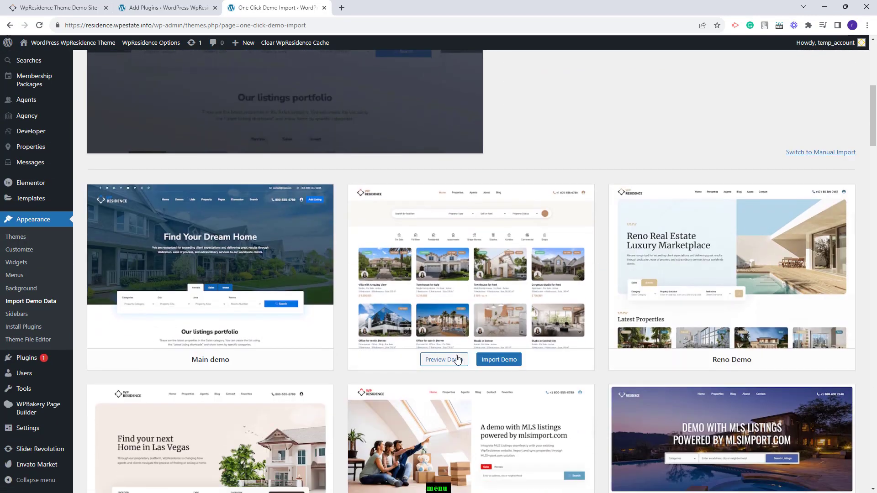
left_click(497, 364)
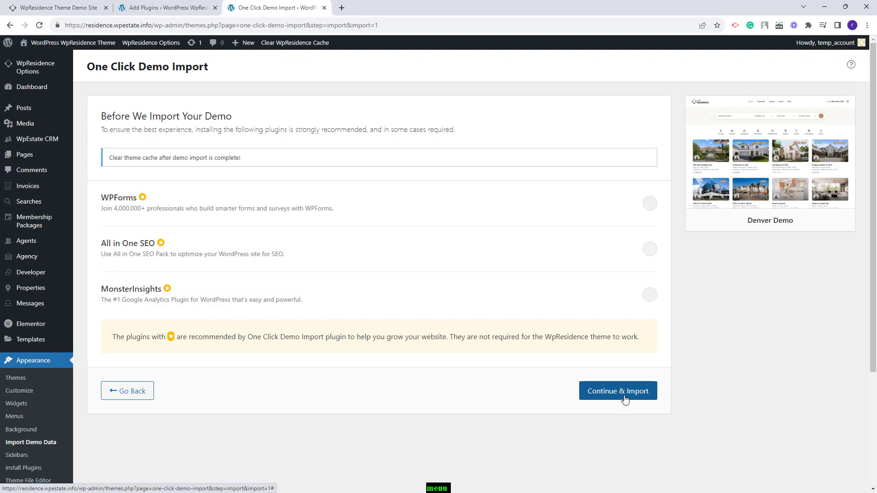
left_click(617, 391)
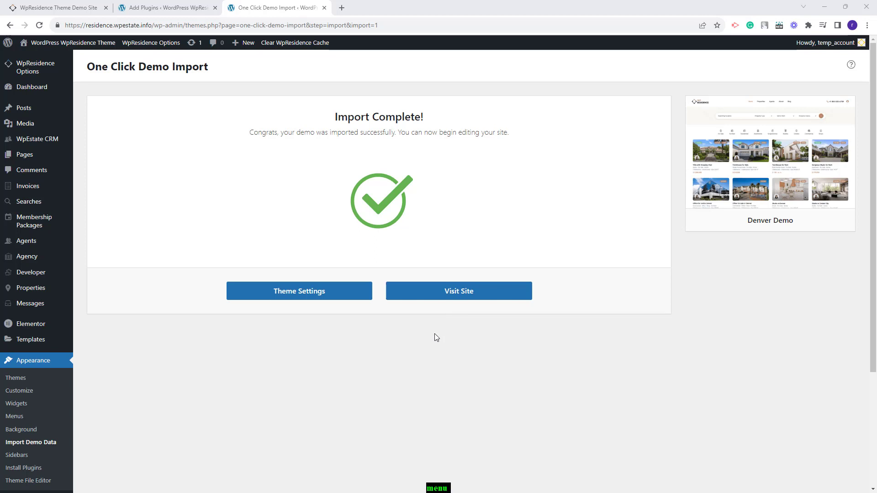
scroll(434, 339, "down", 3)
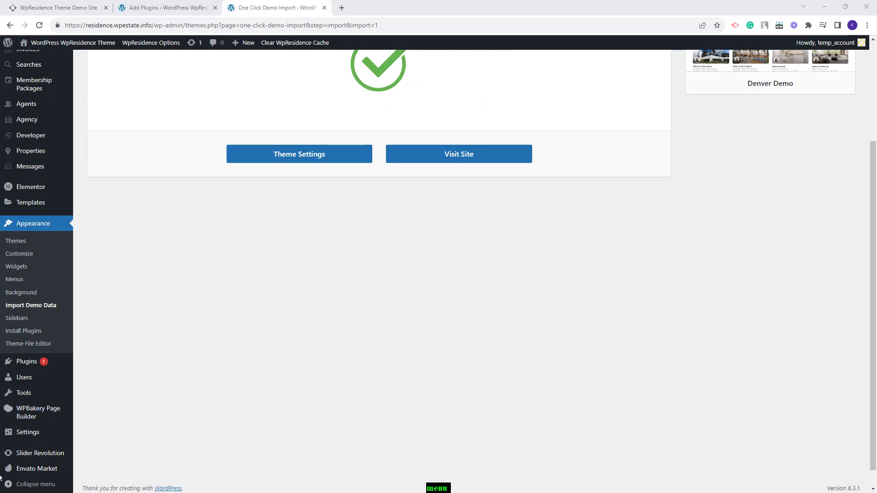
left_click(107, 426)
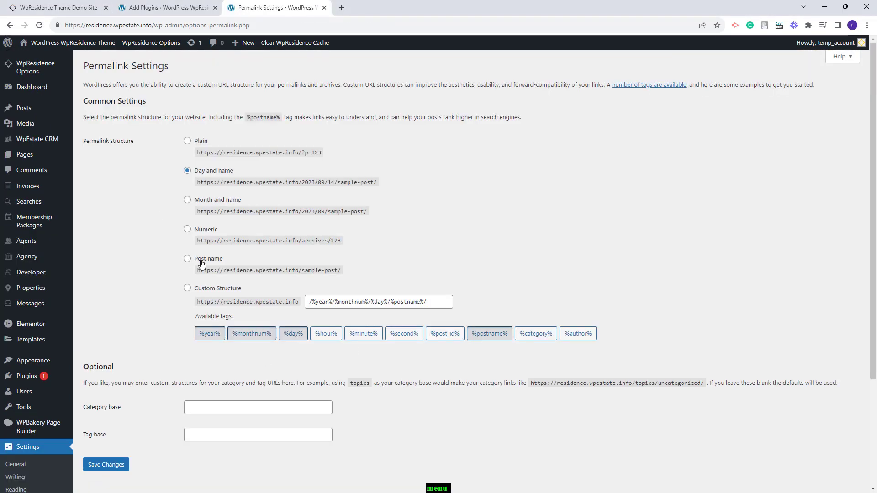
Step: Select the Post name permalink structure and save the change
left_click(187, 258)
left_click(106, 464)
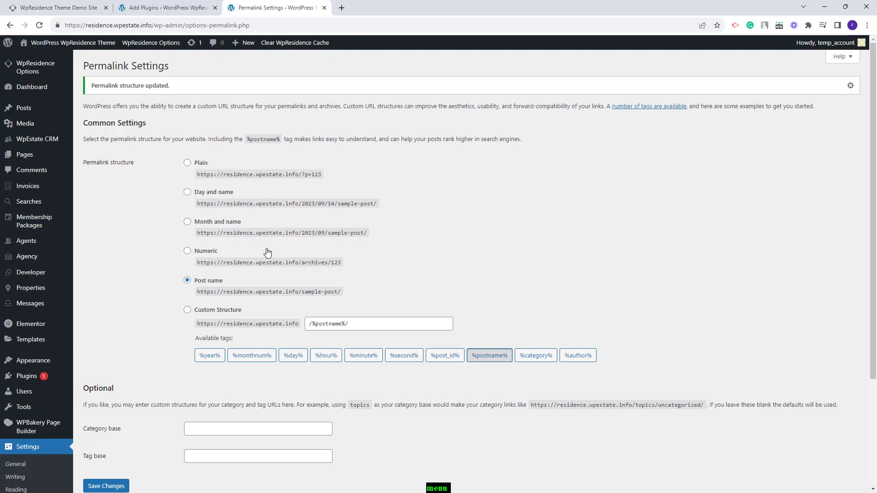
mouse_move(27, 77)
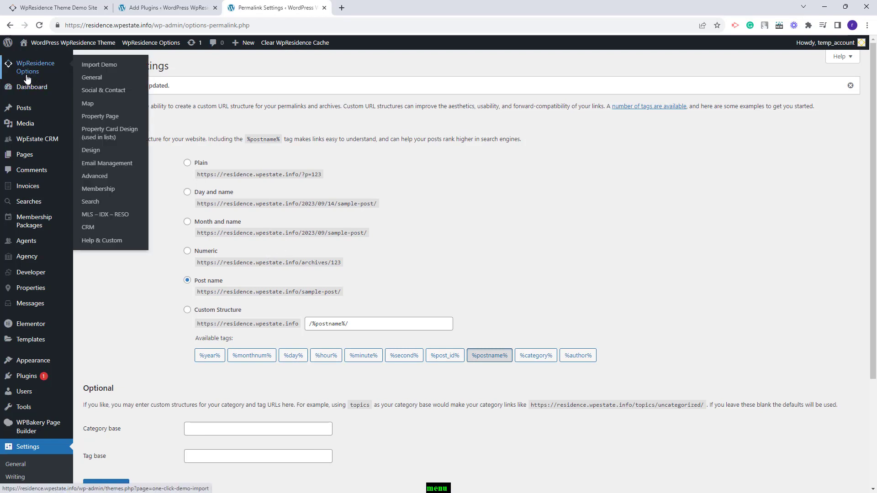
Step: Browse the WpResidence General Settings and Logos & Favicon options
left_click(91, 77)
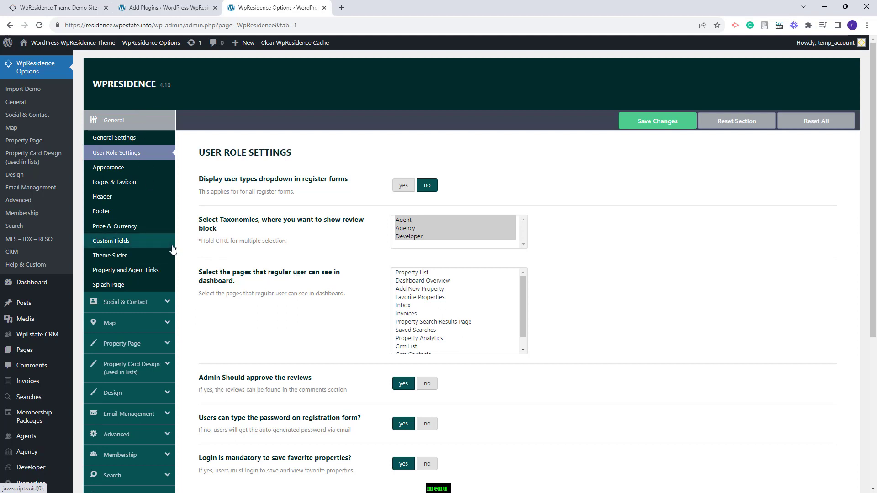
left_click(157, 137)
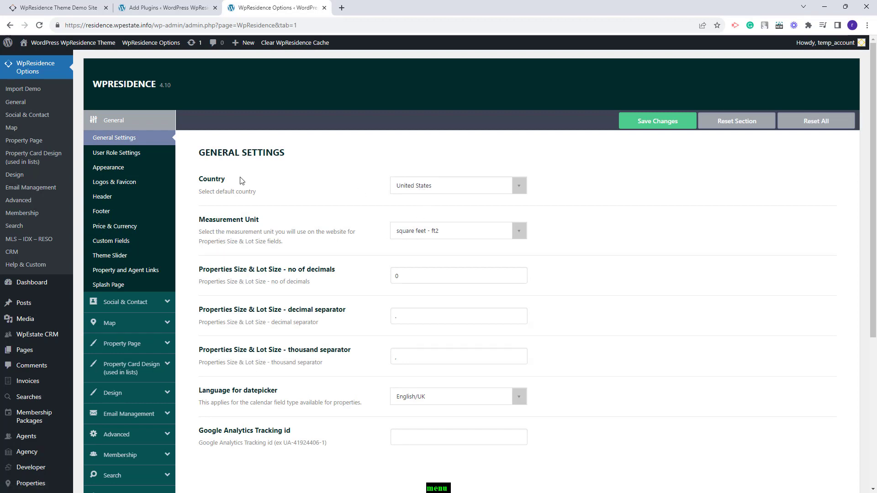
left_click(118, 183)
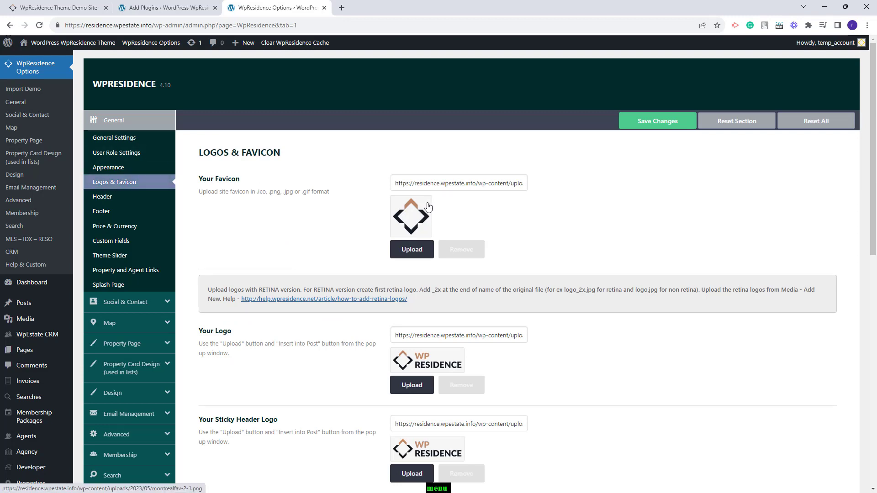
scroll(529, 295, "down", 4)
scroll(526, 289, "down", 3)
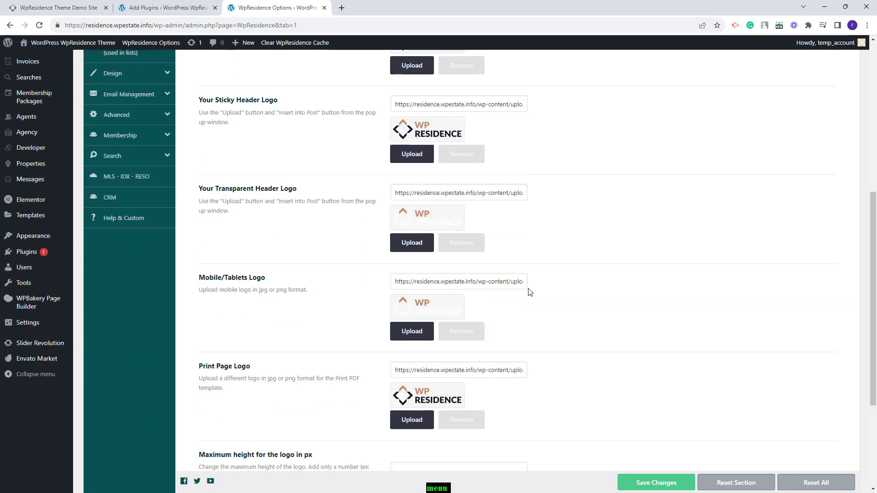
scroll(127, 302, "up", 7)
Step: Review the contact page details, social account links and social login settings
left_click(127, 302)
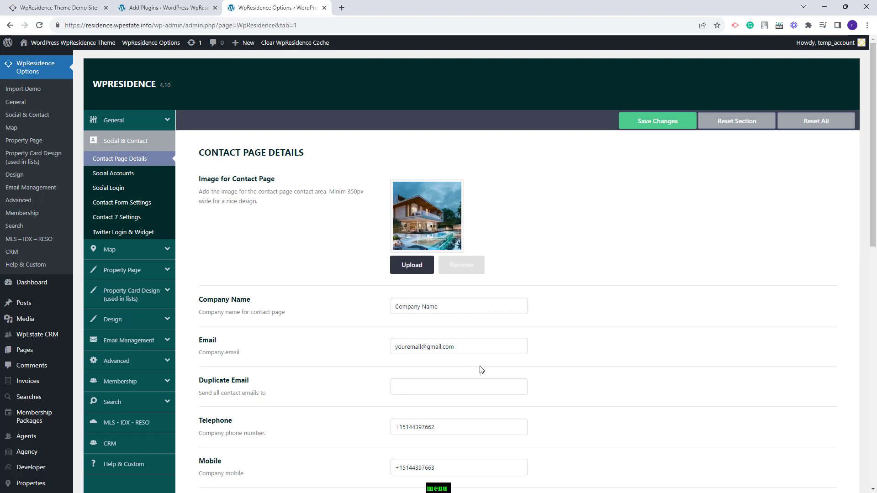
scroll(232, 141, "down", 1)
left_click(97, 129)
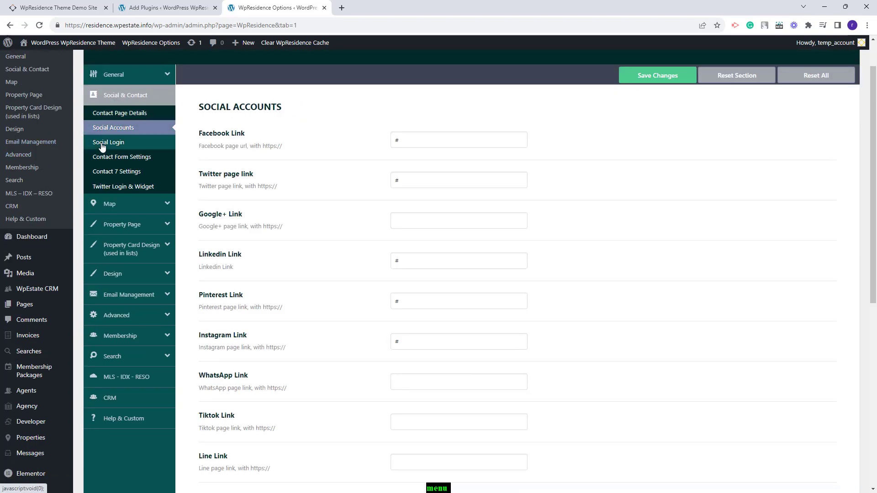
left_click(102, 145)
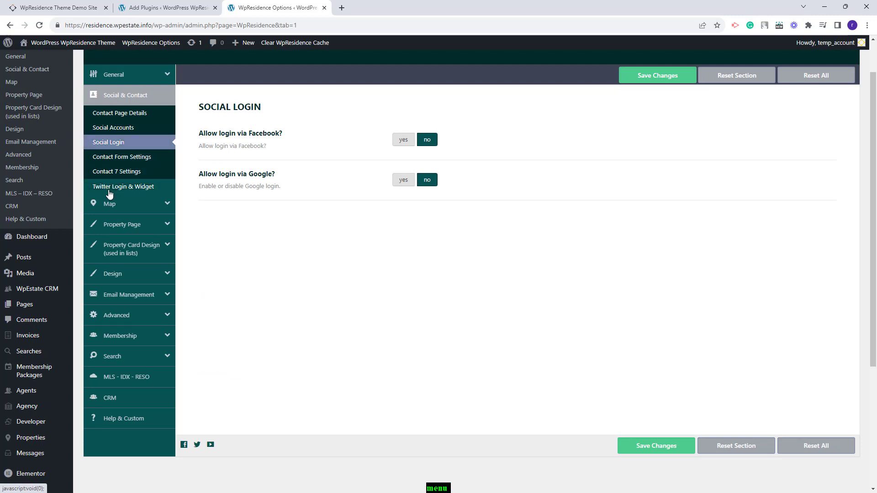
left_click(109, 204)
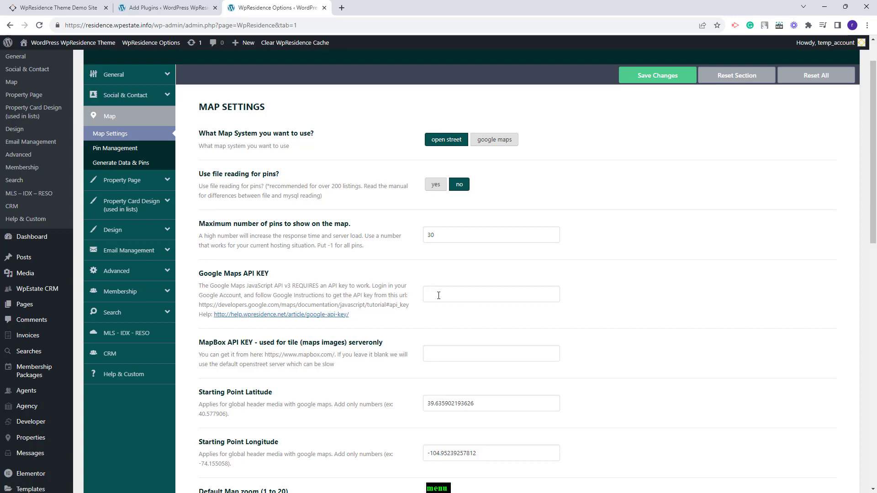
Step: Browse the property page design, property card design, general design and custom colour settings
left_click(121, 180)
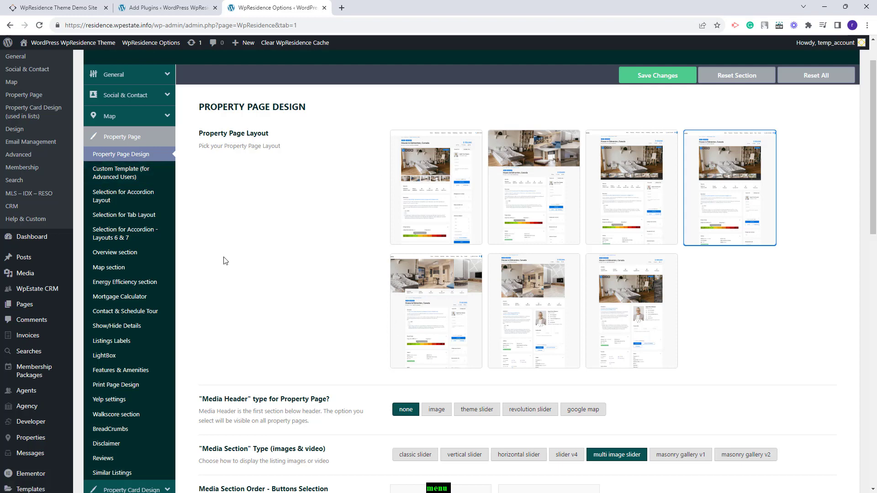
scroll(123, 406, "down", 2)
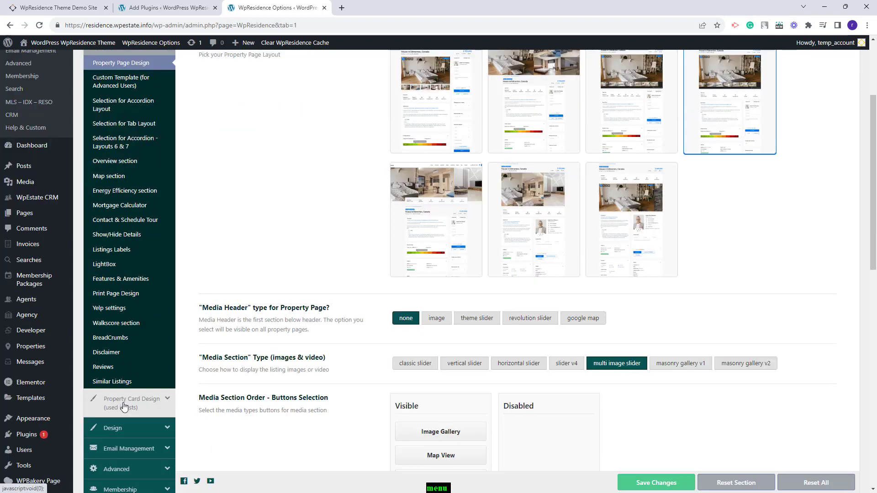
left_click(124, 406)
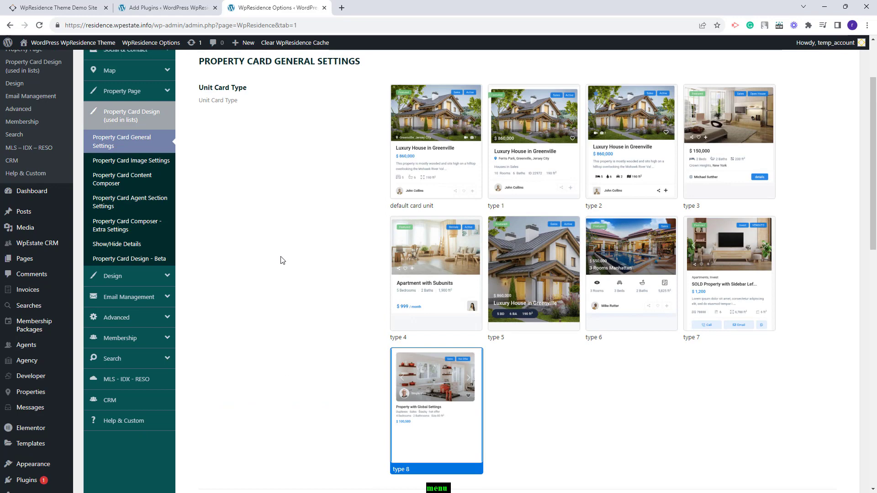
left_click(113, 275)
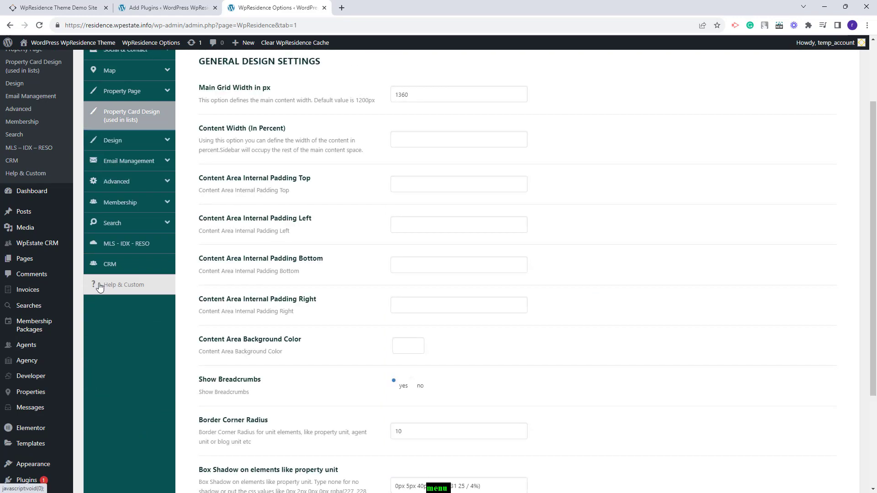
left_click(133, 174)
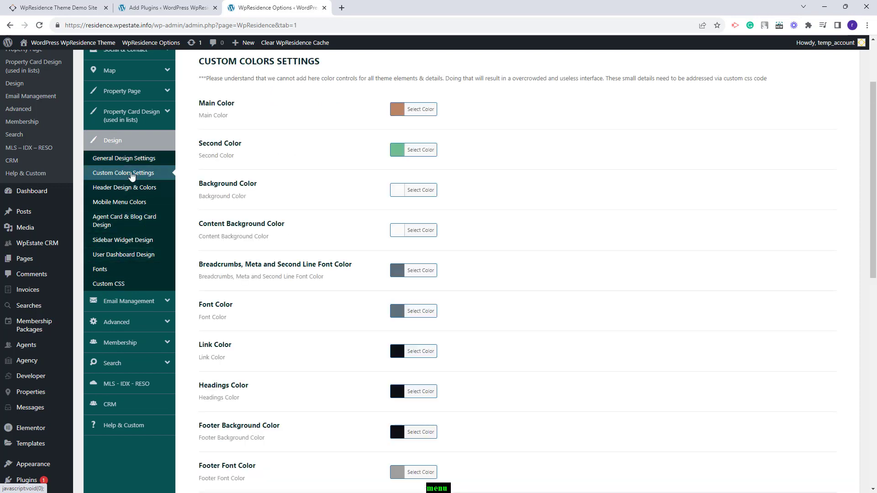
Step: Browse the email, membership, WooCommerce payment and Advanced Search Form settings
left_click(129, 301)
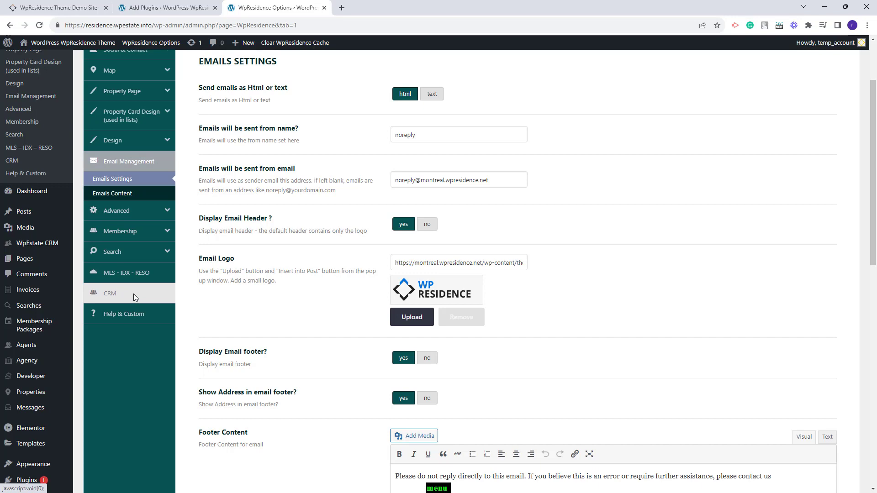
left_click(145, 233)
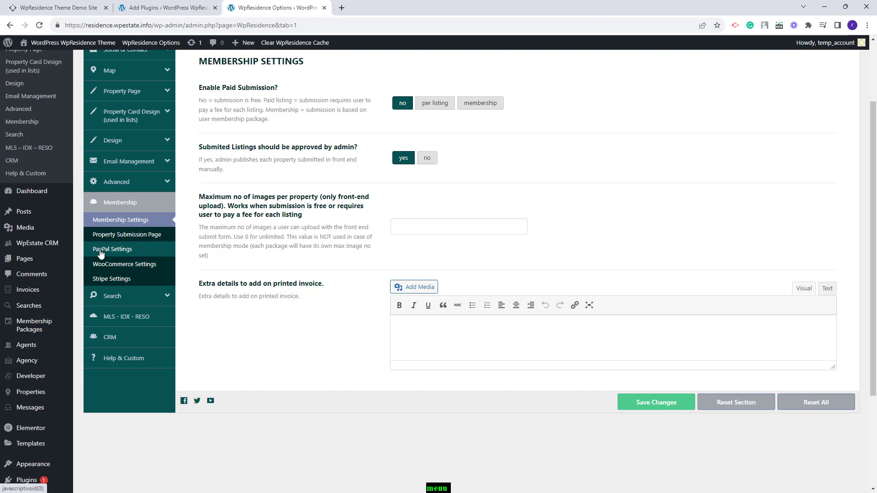
left_click(106, 265)
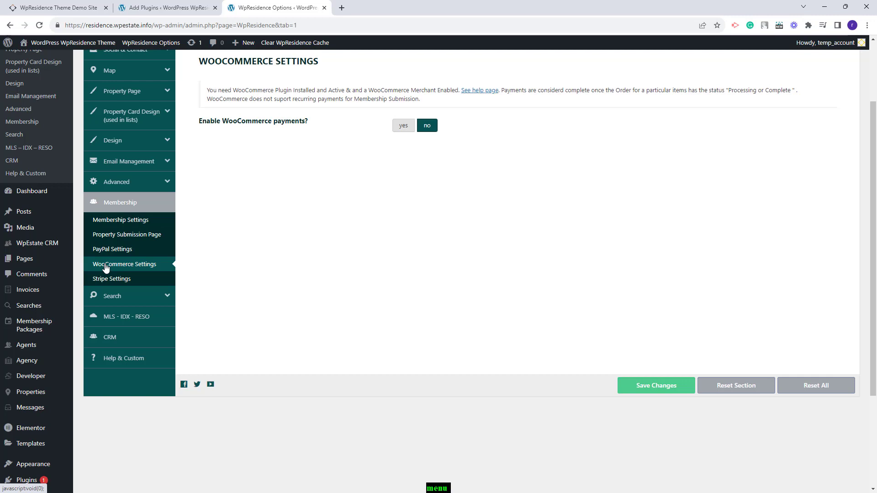
left_click(112, 296)
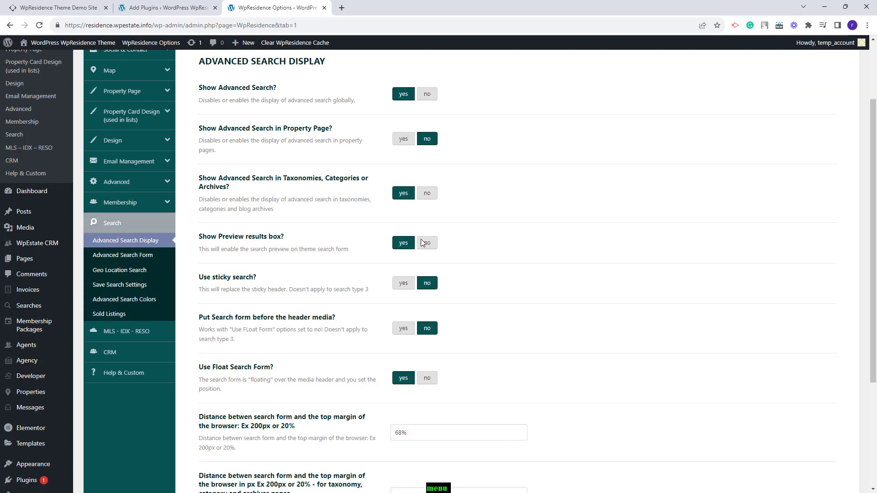
left_click(123, 255)
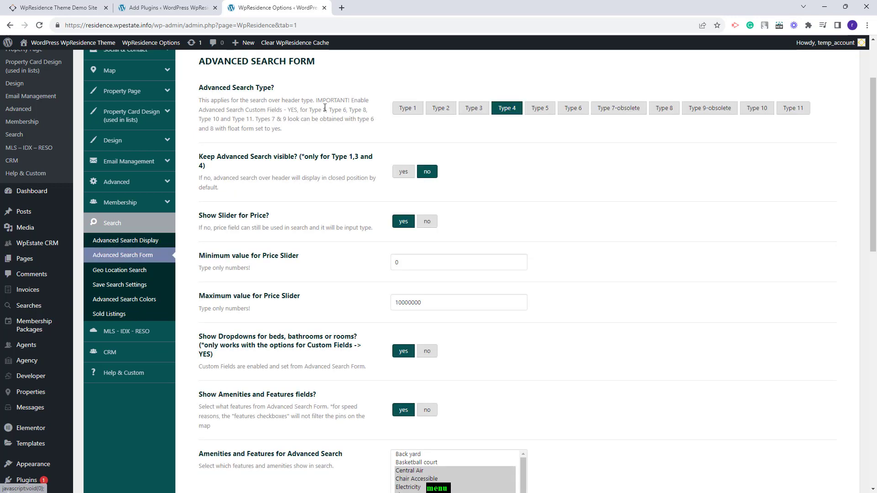
scroll(440, 260, "down", 2)
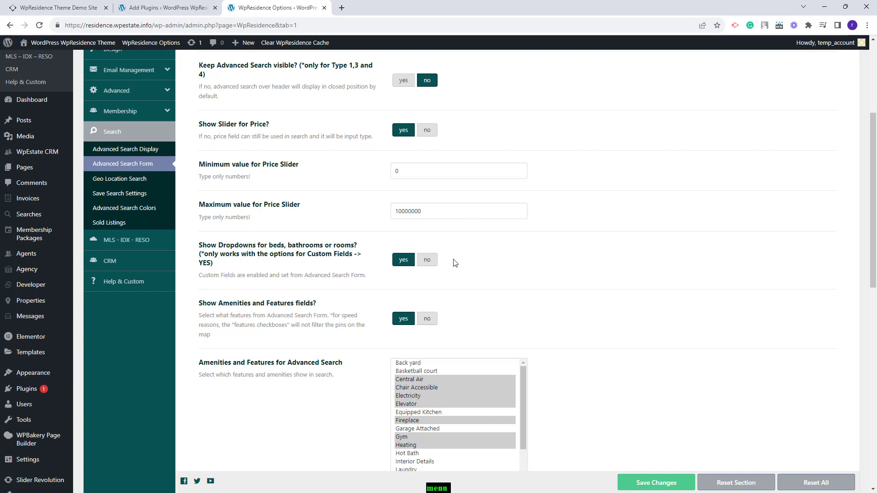
right_click(62, 42)
Step: Open the live Denver homepage in a new tab and scroll through its sections
left_click(86, 50)
left_click(396, 10)
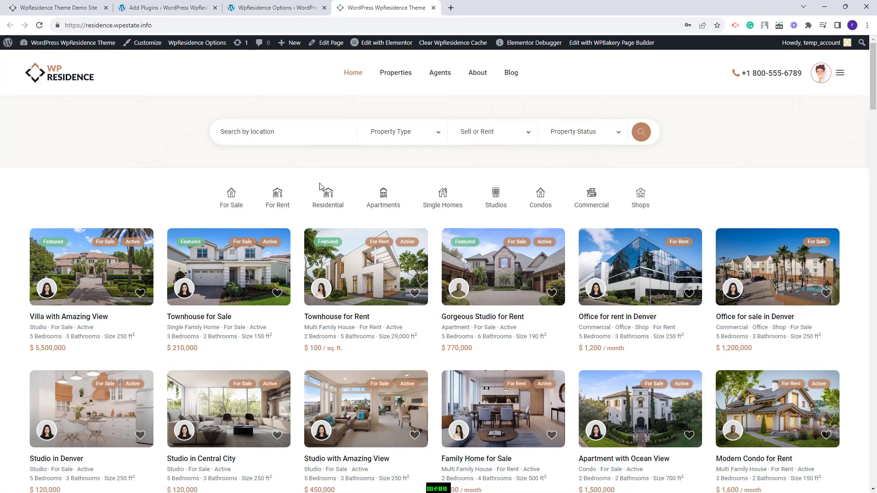
scroll(720, 192, "down", 3)
scroll(719, 192, "down", 12)
scroll(720, 192, "up", 2)
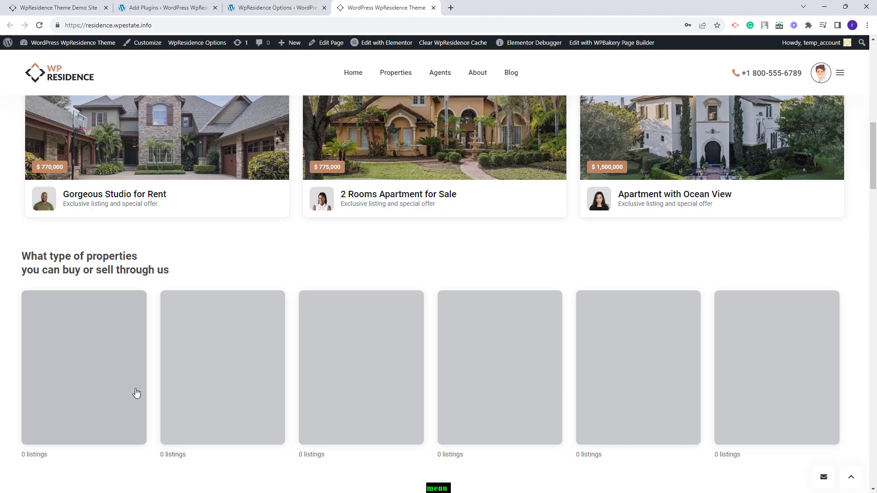
scroll(137, 388, "down", 8)
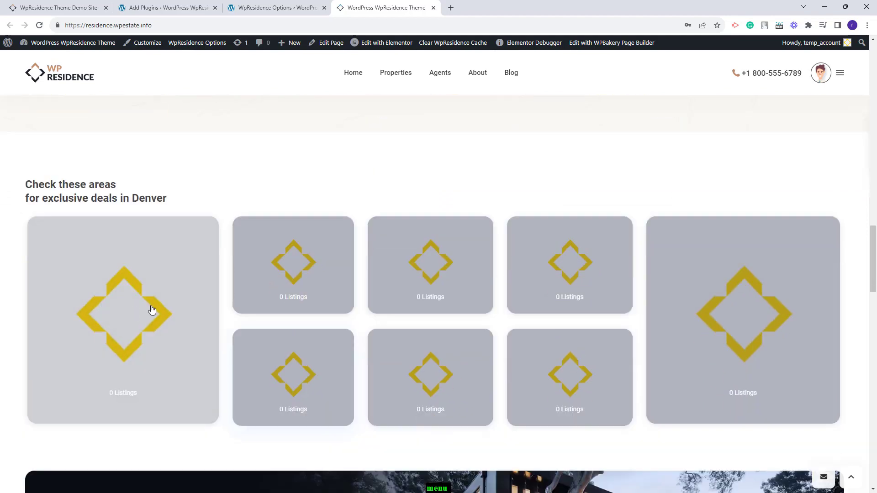
scroll(241, 274, "down", 10)
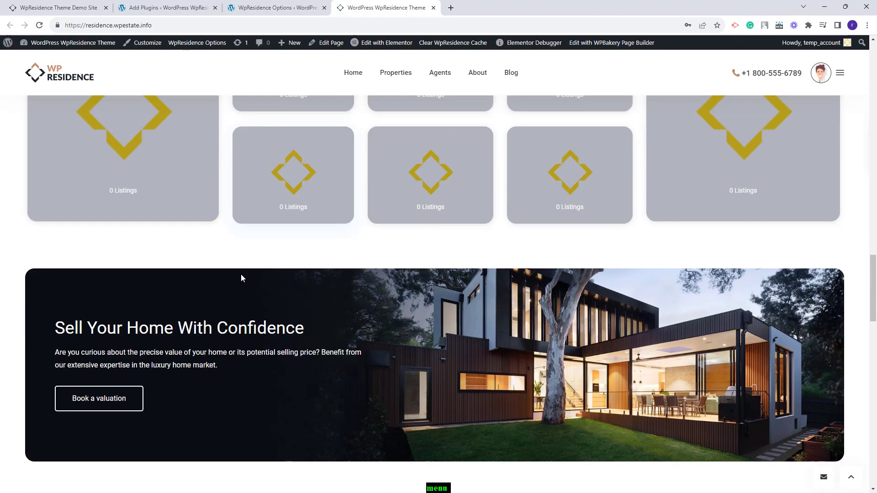
scroll(252, 291, "down", 2)
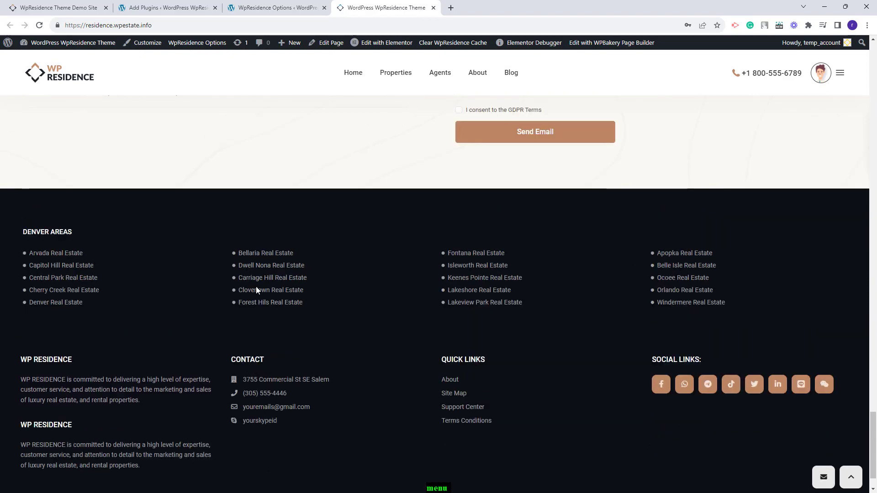
scroll(256, 290, "up", 13)
scroll(287, 292, "up", 7)
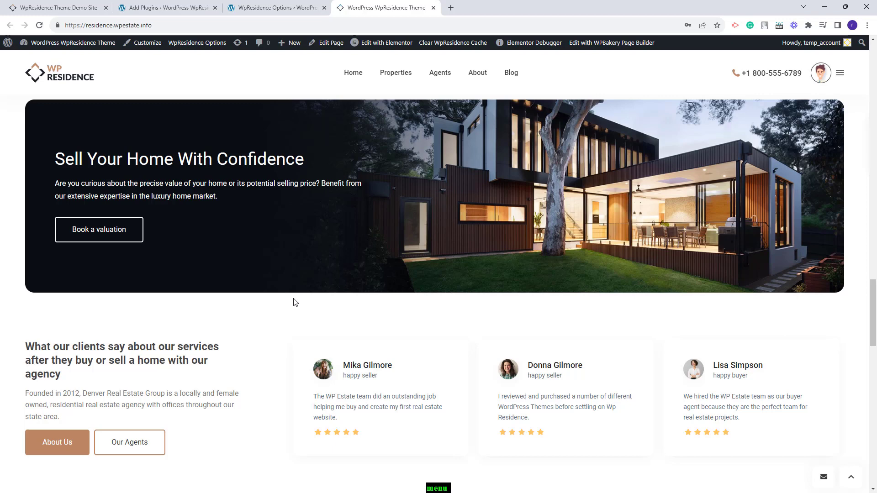
right_click(366, 46)
Step: Launch Edit with Elementor in a new tab and select the property-types categories grid
left_click(389, 51)
left_click(489, 8)
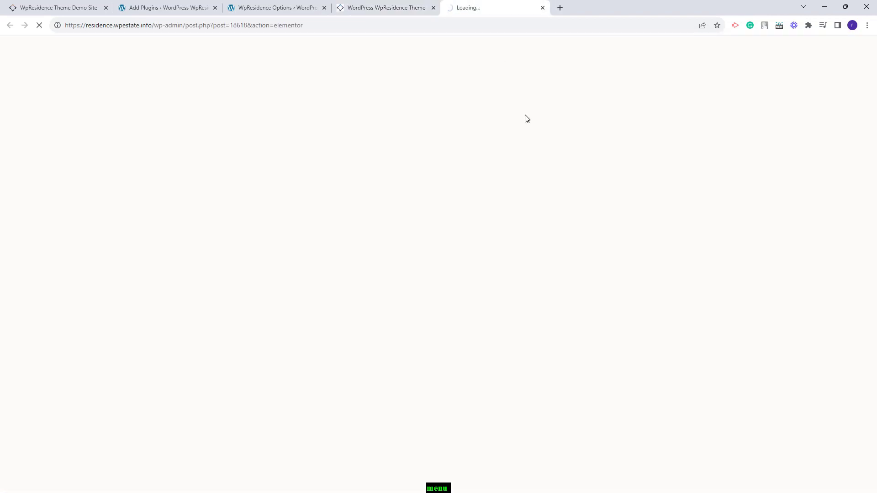
scroll(659, 171, "down", 8)
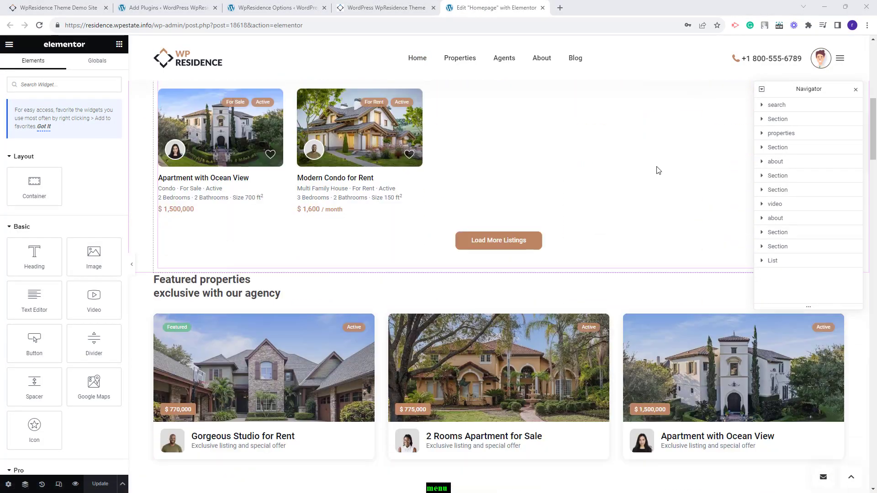
scroll(658, 171, "down", 10)
left_click(213, 146)
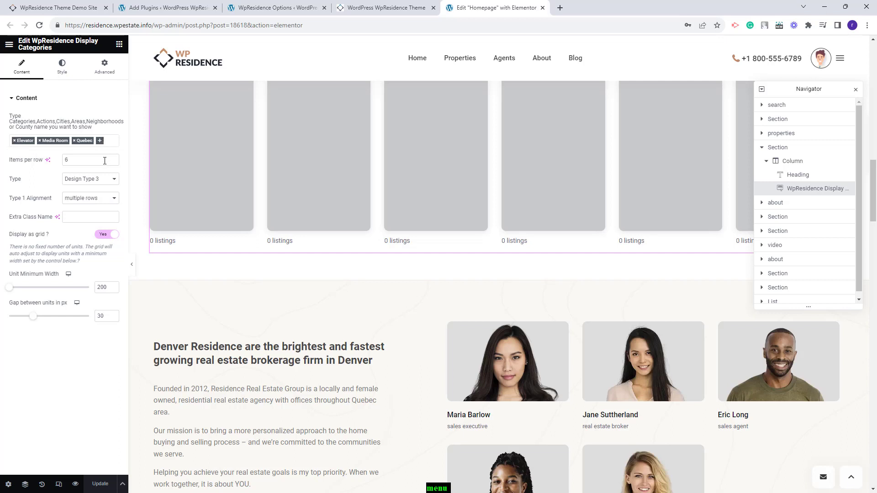
Step: Remove Elevator and Media Room from the categories grid and add Office and Residential
left_click(14, 141)
left_click(40, 141)
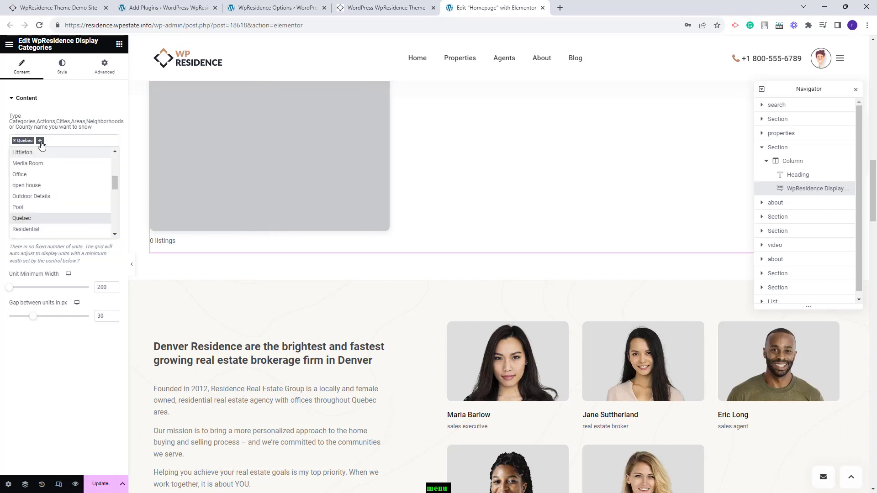
left_click(41, 142)
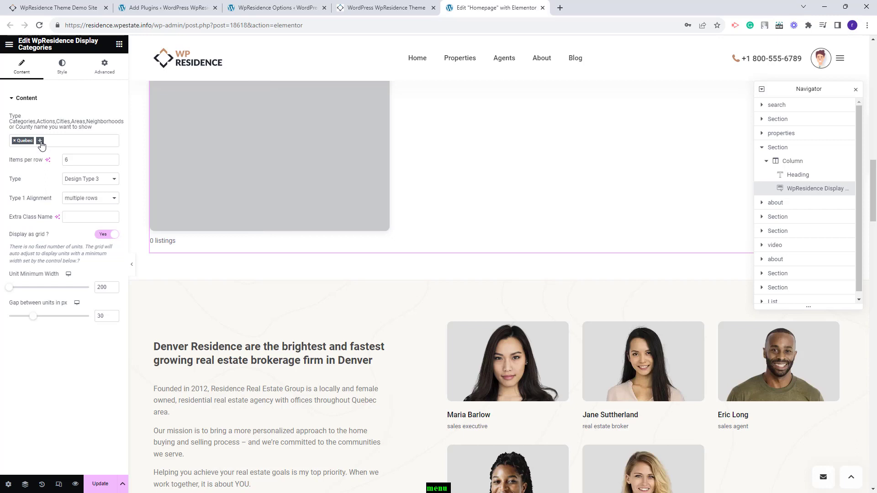
left_click(40, 141)
left_click(20, 185)
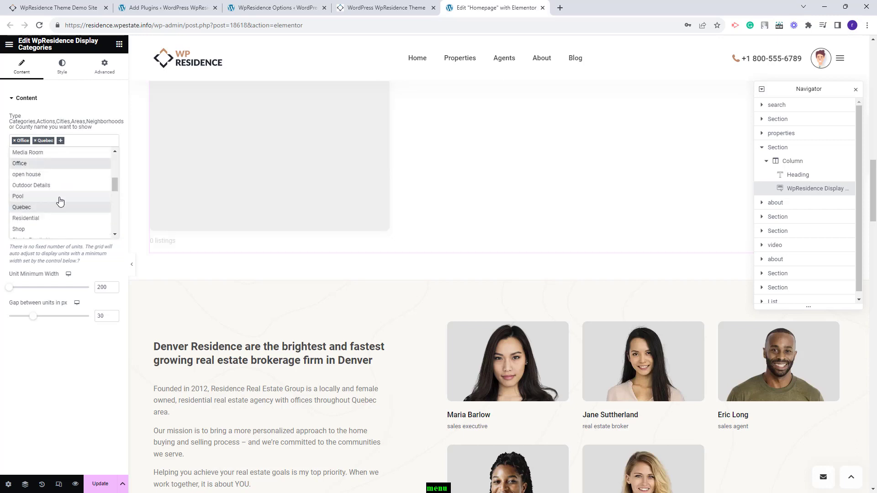
left_click(49, 218)
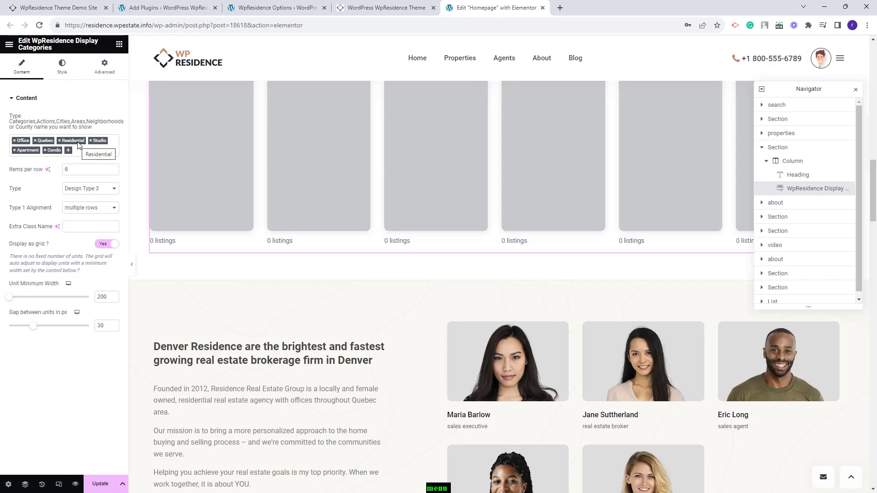
scroll(493, 221, "down", 10)
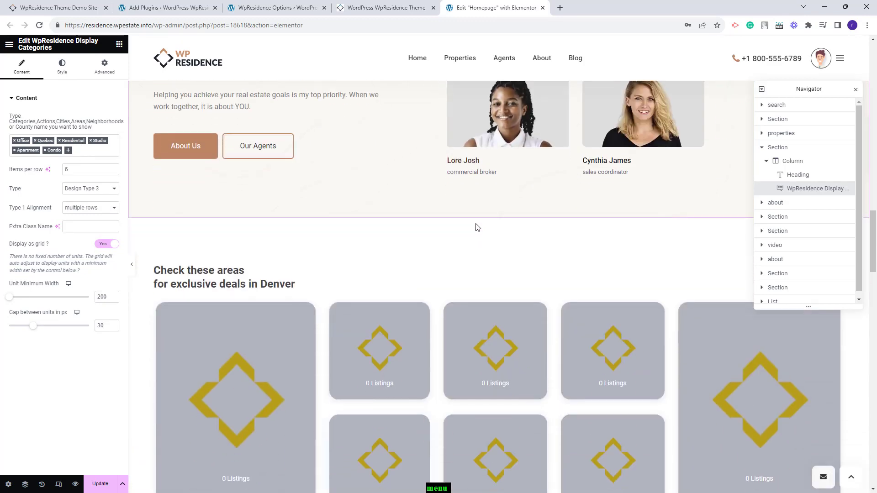
Step: Set the large first Denver areas card to Capitol Hill, adding For Sale and removing Laundry
left_click(234, 303)
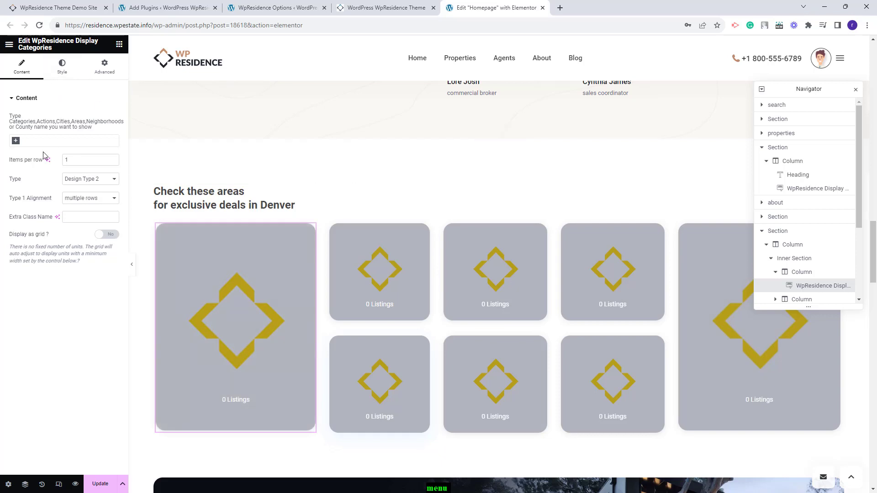
left_click(16, 141)
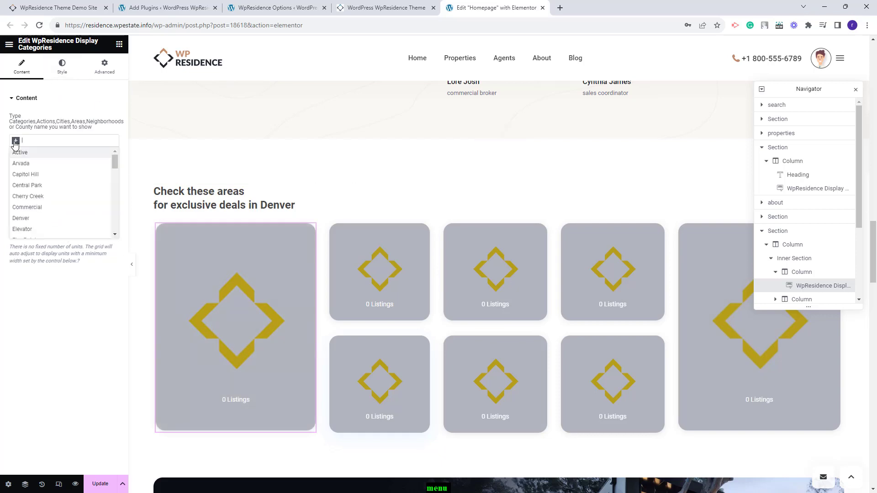
left_click(27, 174)
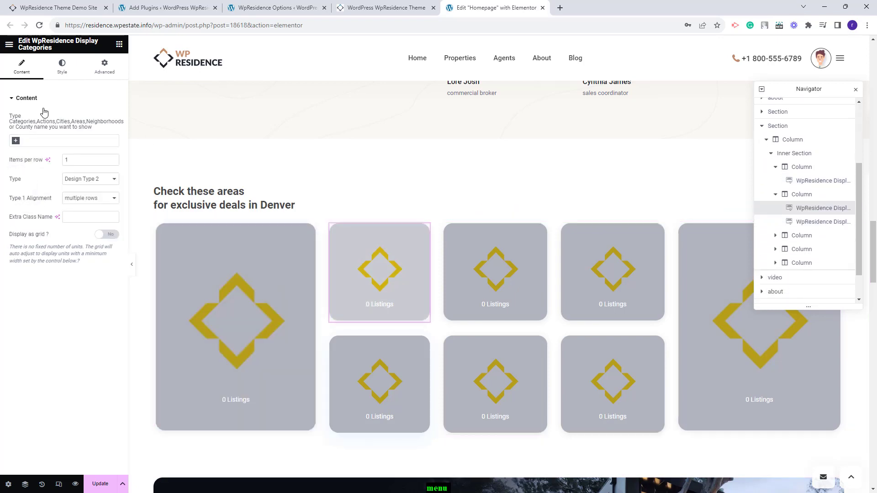
left_click(15, 140)
left_click(18, 155)
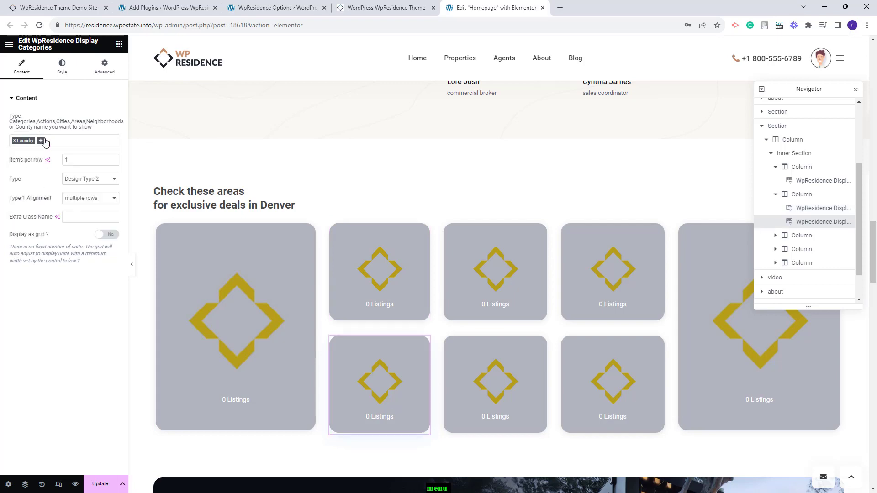
left_click(41, 142)
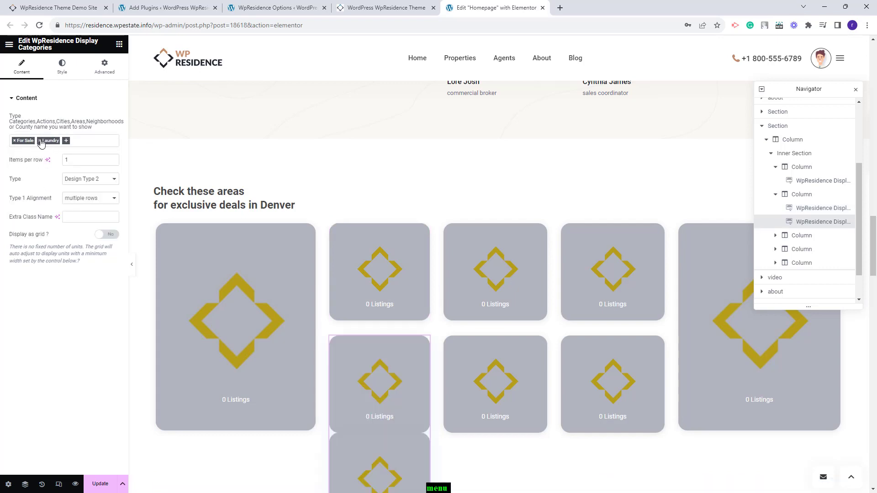
left_click(41, 142)
Step: Select each card of the Denver areas grid to check its category
left_click(267, 323)
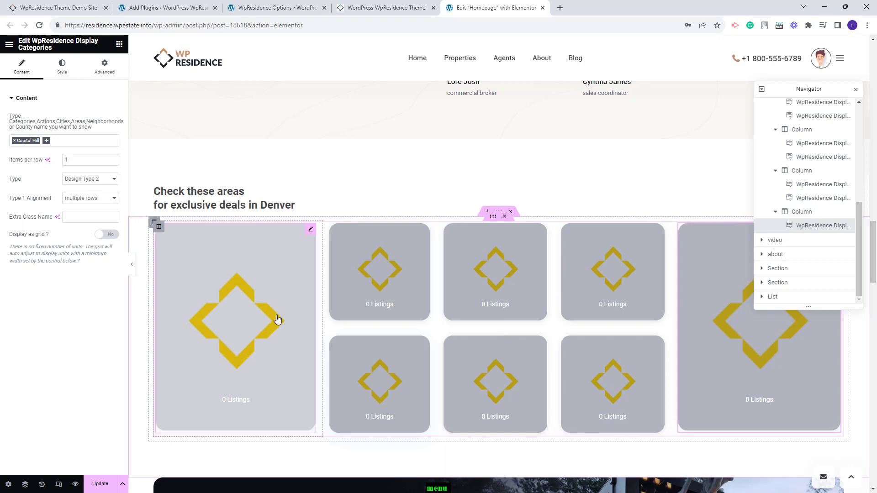
left_click(393, 296)
left_click(372, 402)
left_click(482, 397)
left_click(496, 311)
left_click(630, 387)
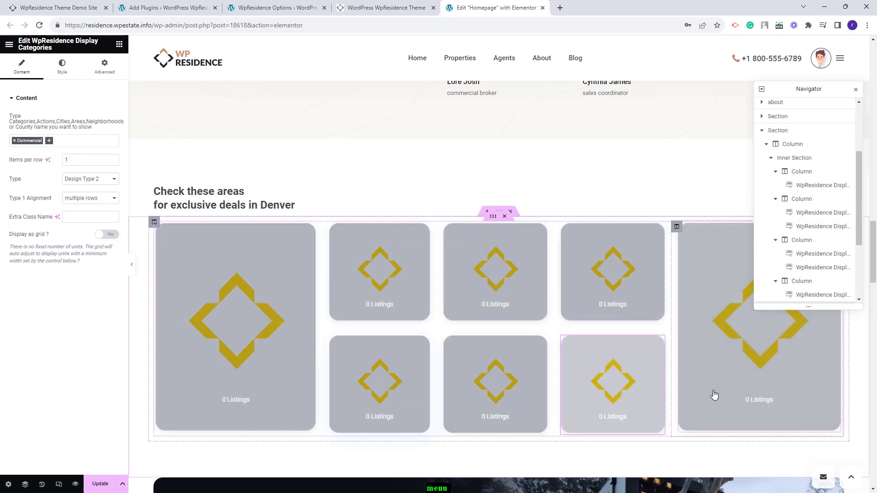
left_click(714, 395)
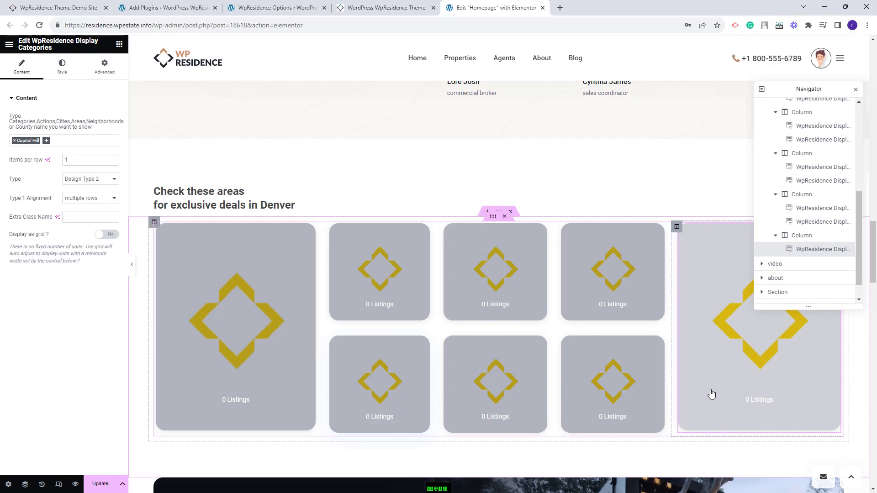
Step: Upload city2 as the For Rent property type's featured image and save it
key("ctrl+3")
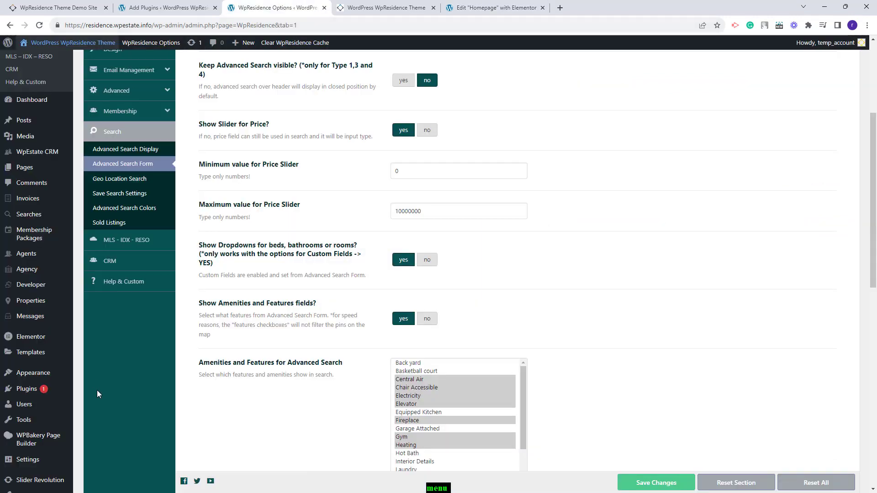
mouse_move(36, 257)
mouse_move(30, 304)
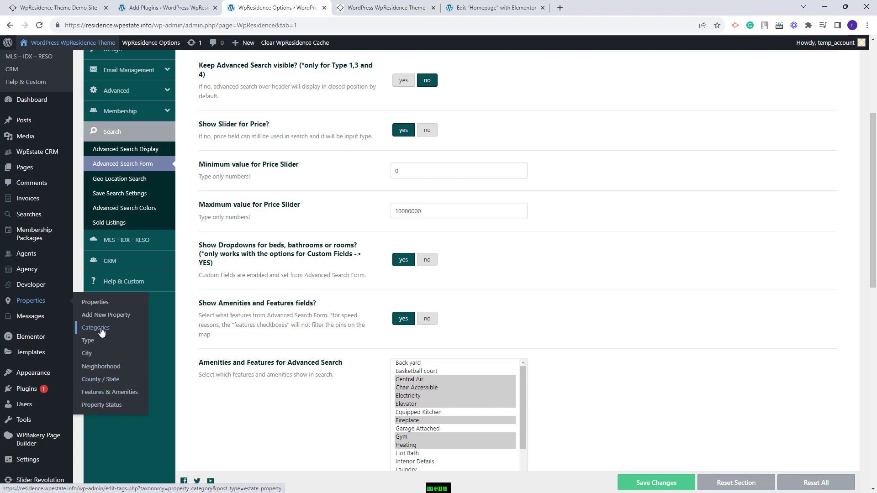
left_click(88, 341)
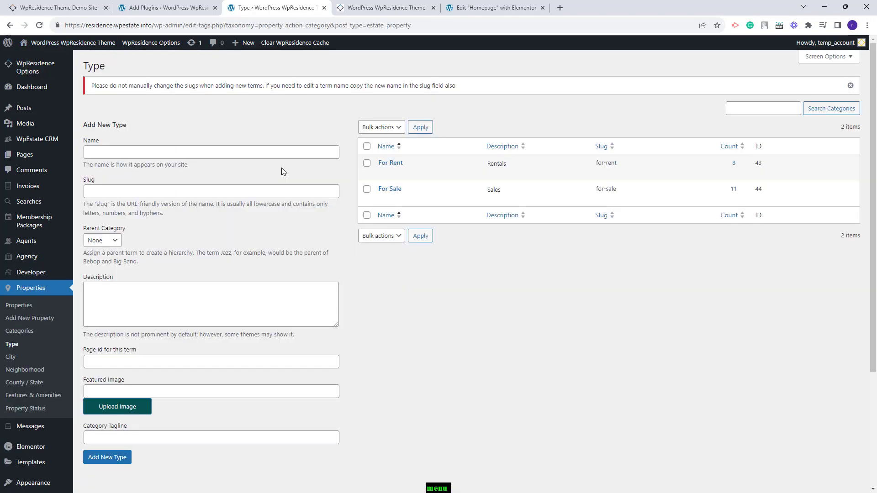
left_click(383, 173)
left_click(332, 343)
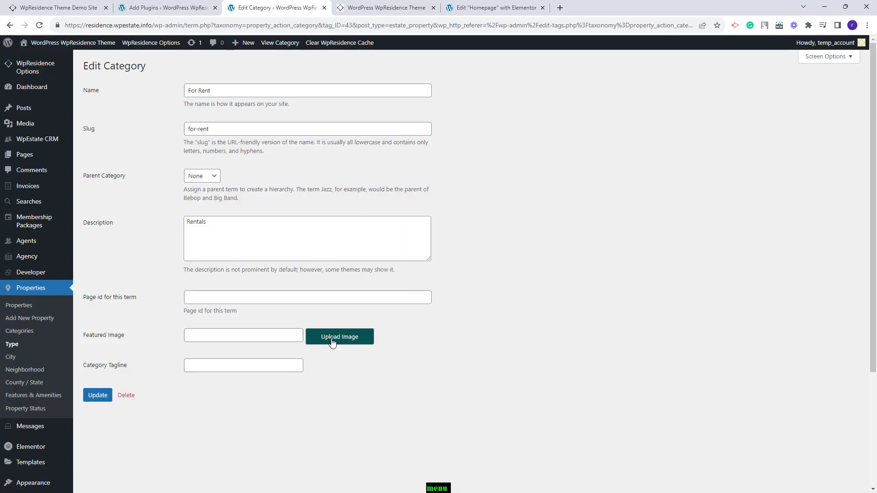
left_click(171, 86)
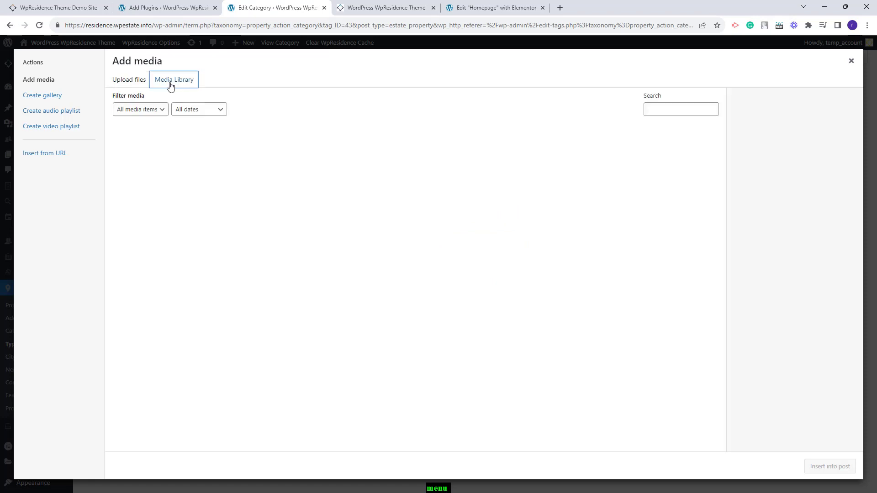
left_click(120, 82)
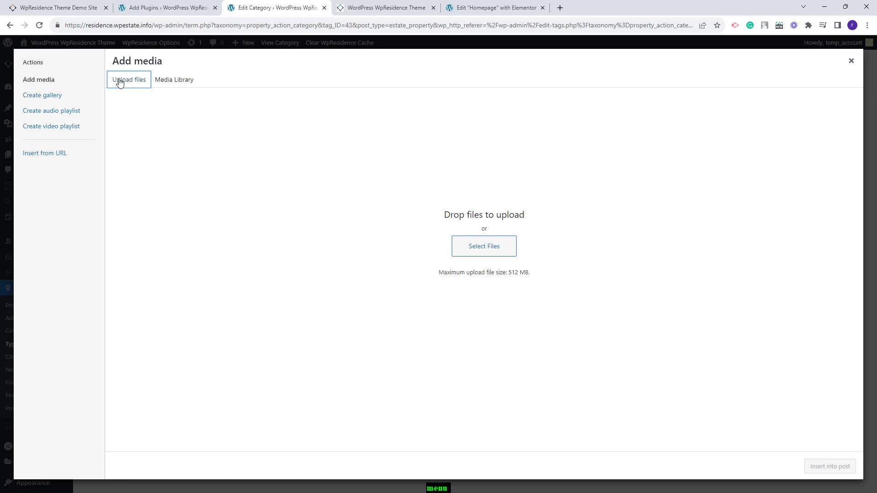
left_click(466, 254)
left_click(117, 94)
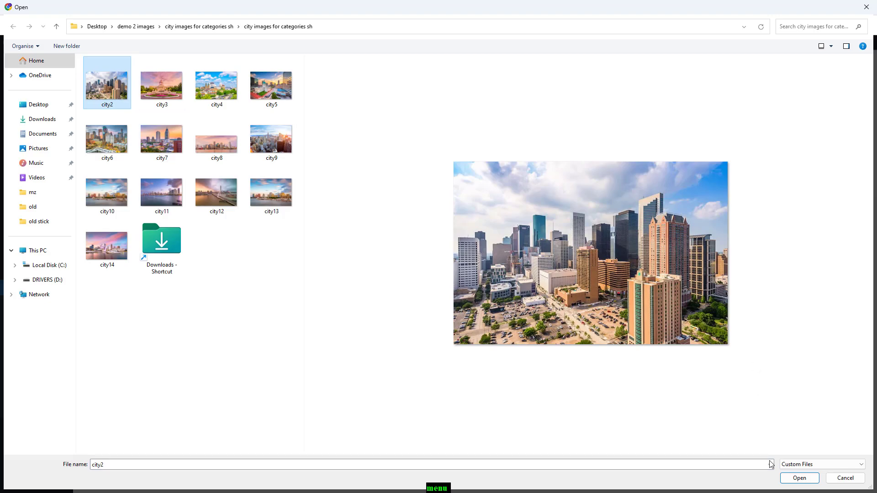
left_click(800, 478)
left_click(814, 475)
key("Return")
Step: Give the For Sale property type a featured image, update it, and view the live homepage
left_click(384, 200)
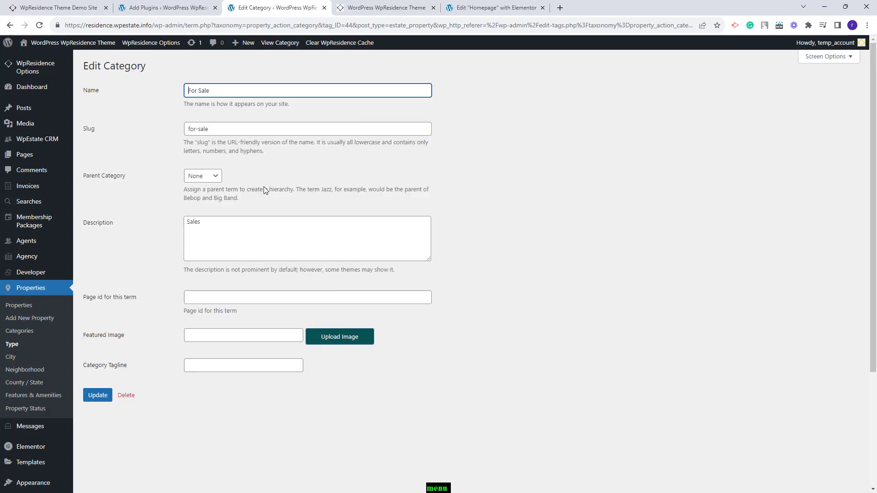
left_click(338, 338)
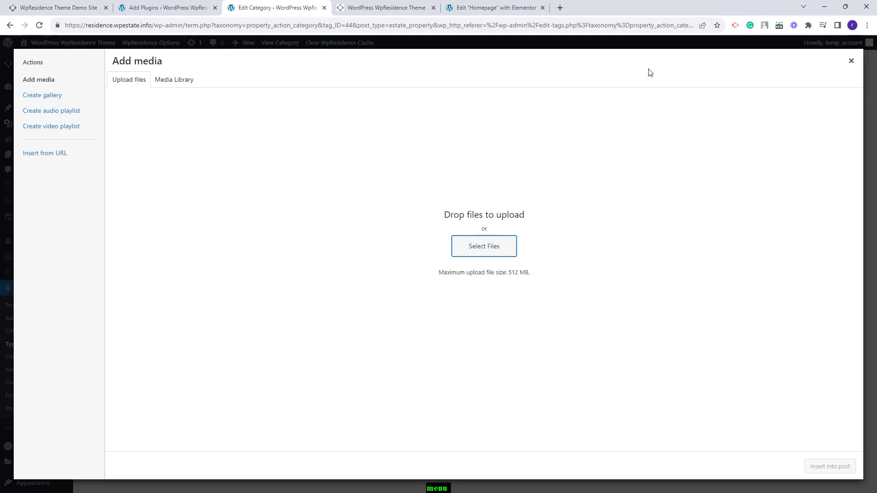
key("Escape")
key("Escape")
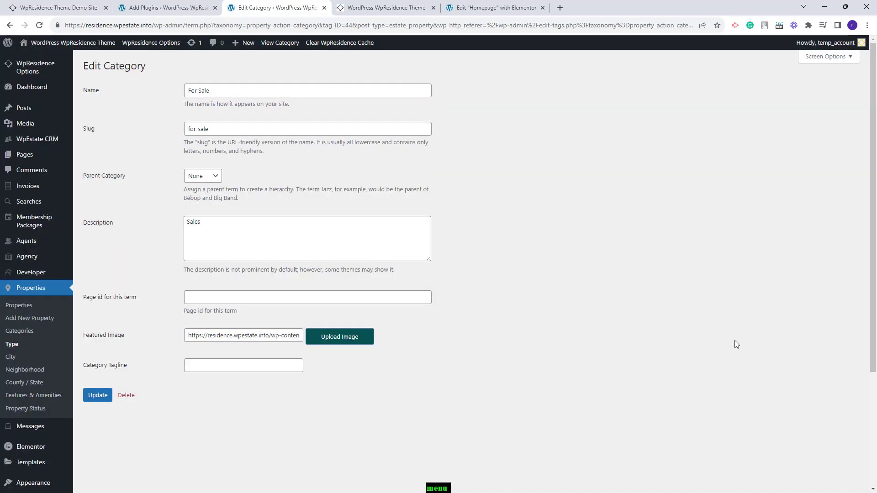
left_click(98, 396)
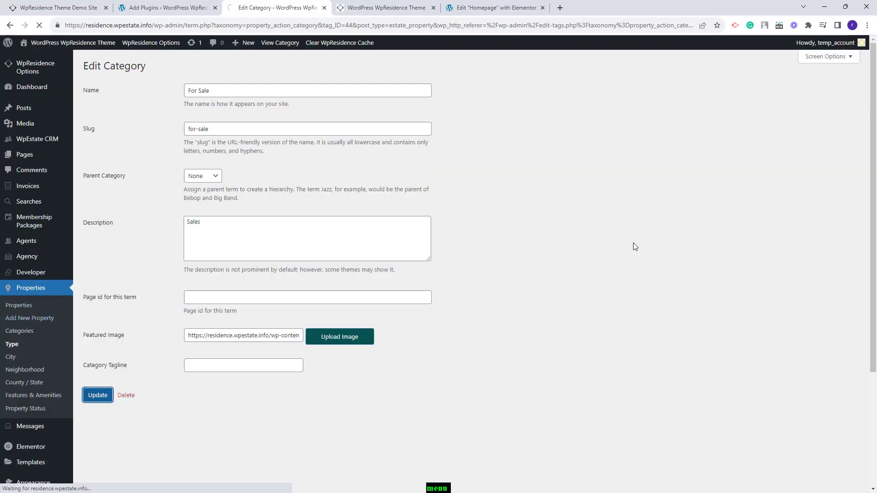
left_click(384, 8)
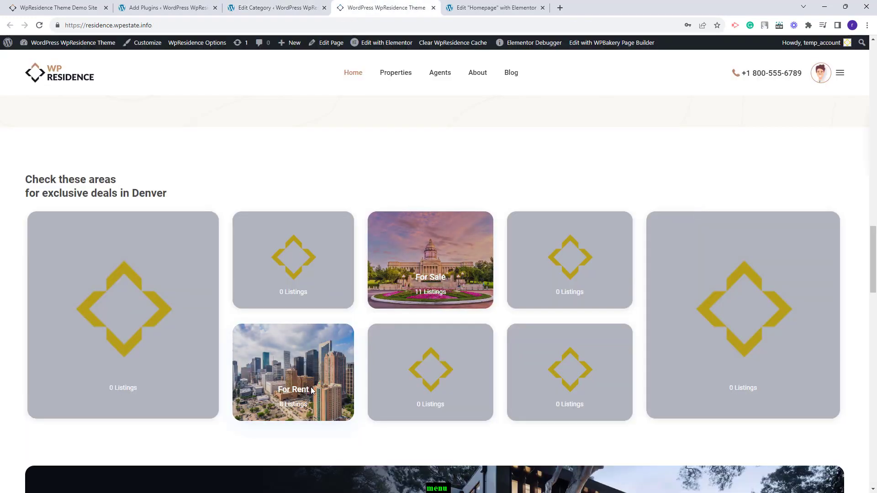
Step: Scroll the live homepage to confirm photos on the Check these areas cards, then return to Elementor
key("ctrl+shift+Tab")
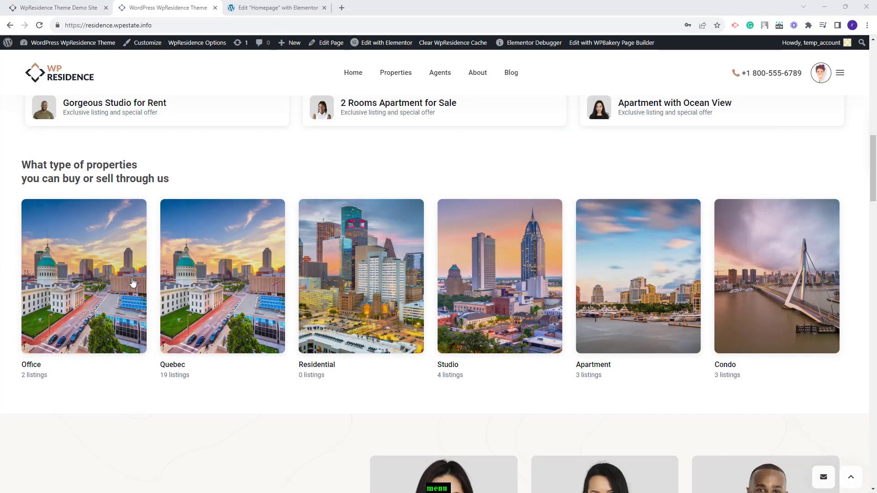
scroll(529, 275, "down", 8)
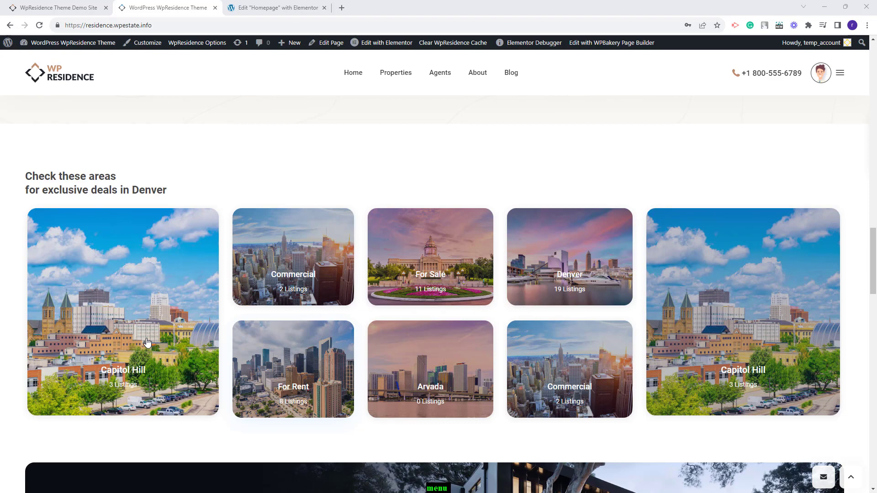
left_click(296, 11)
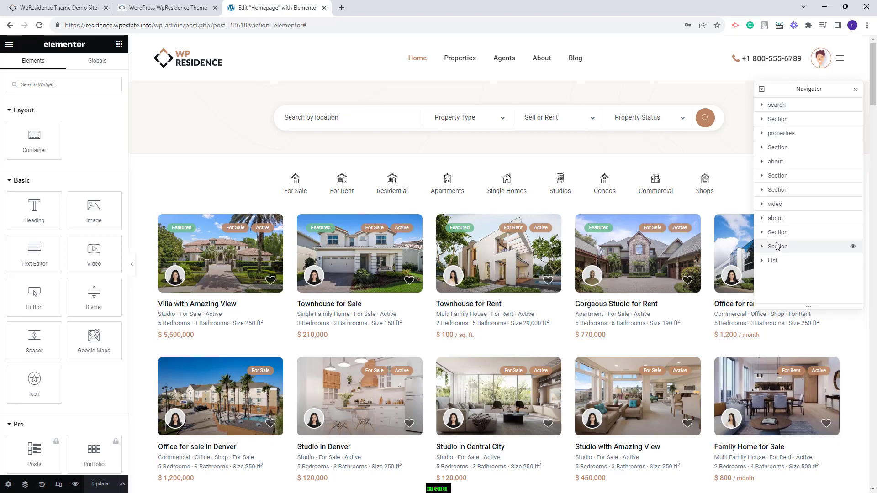
Step: Review the Search Form Builder's location, property type, sell-or-rent and status fields
left_click(776, 104)
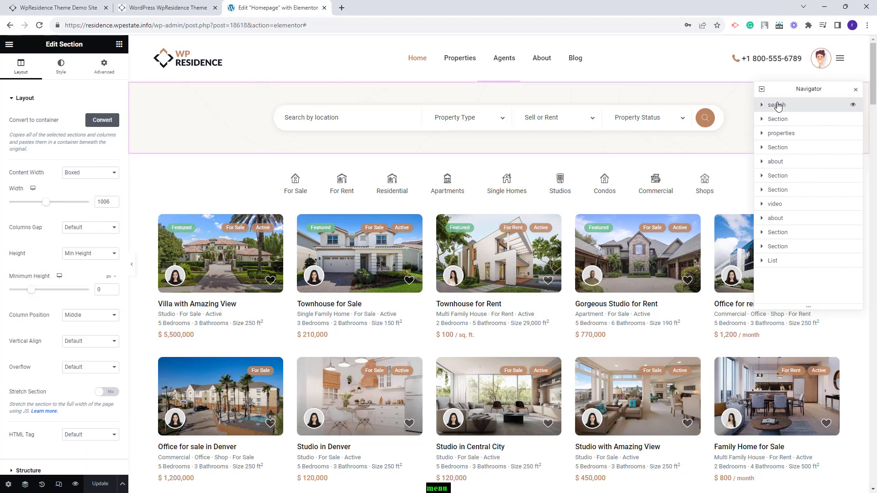
left_click(297, 118)
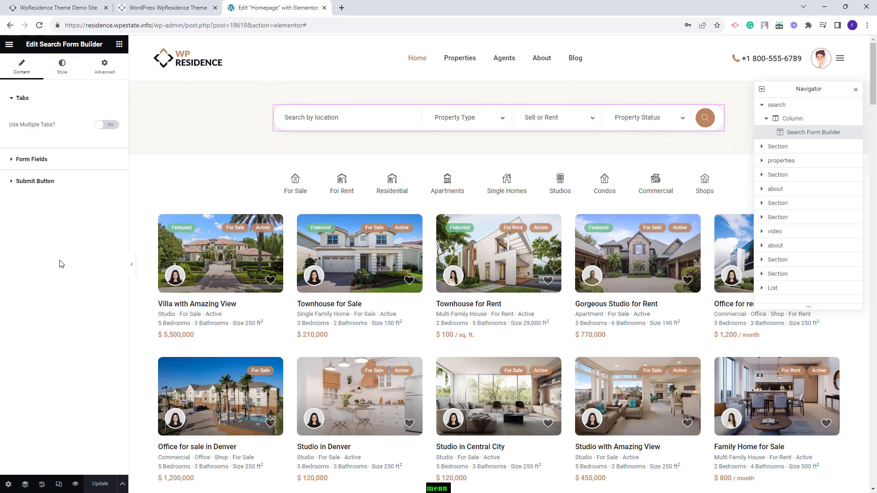
left_click(47, 160)
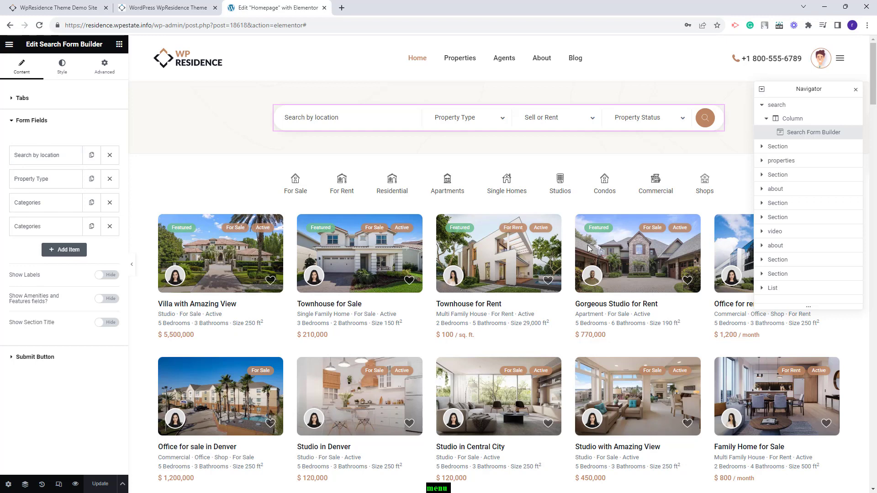
left_click(320, 118)
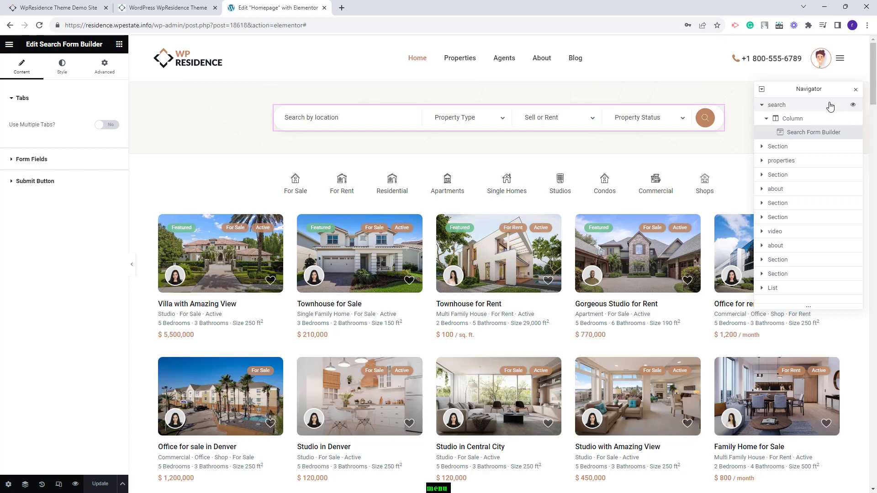
Step: Check the search section's #F0F8F3 background colour, then select the listings section below
left_click(784, 106)
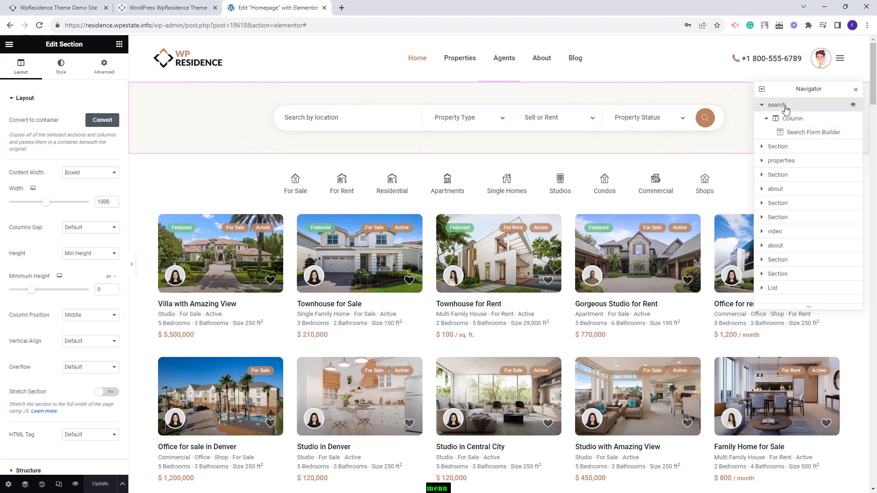
left_click(61, 74)
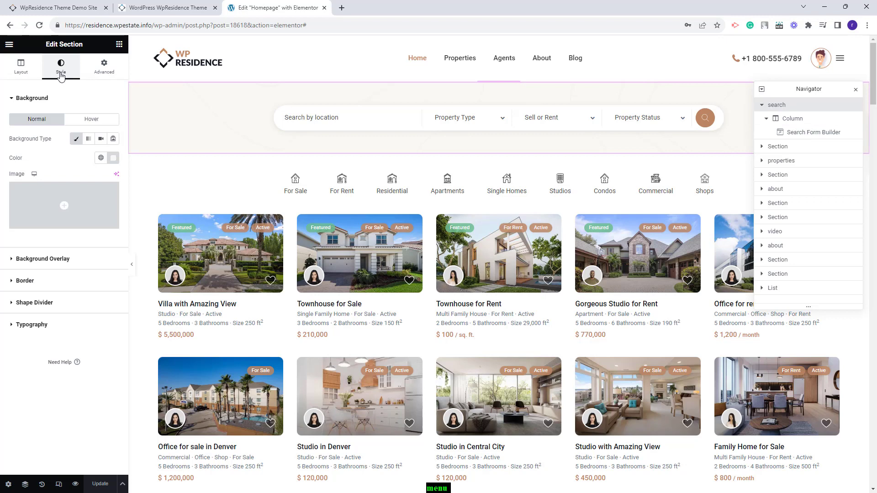
left_click(113, 158)
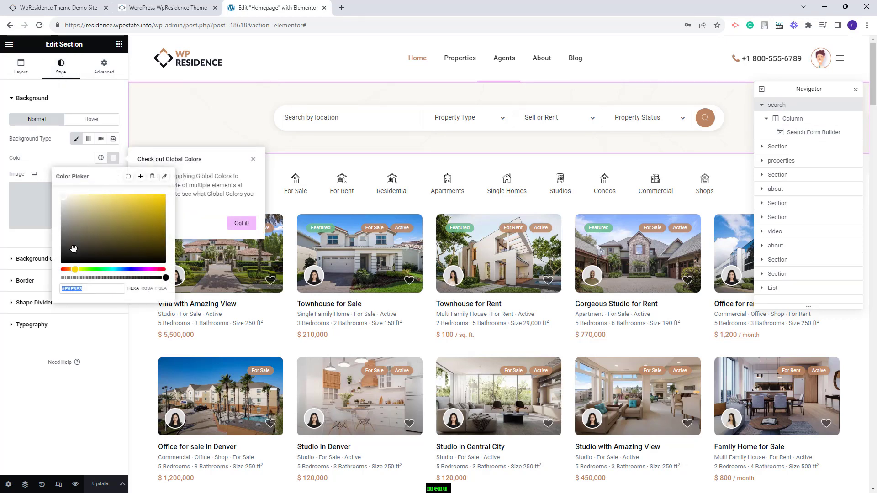
left_click(775, 147)
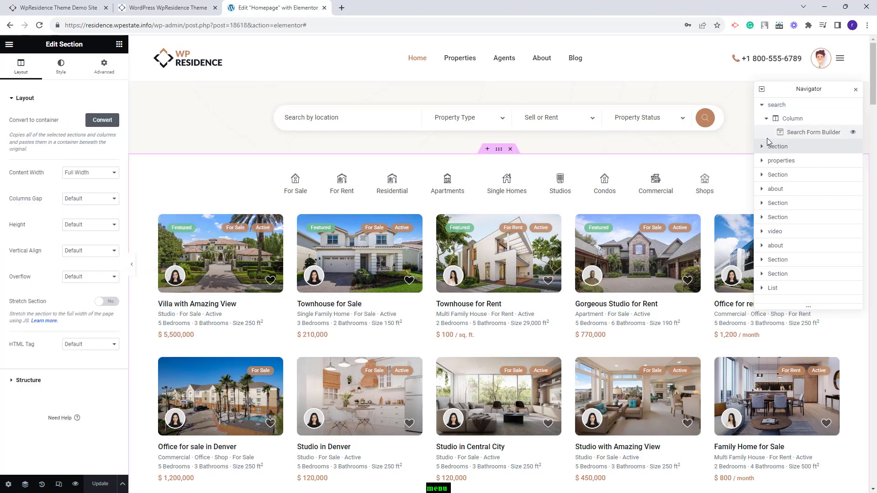
Step: Review the Properties List widget's Top Bar Filters, including the For Sale item
left_click(736, 201)
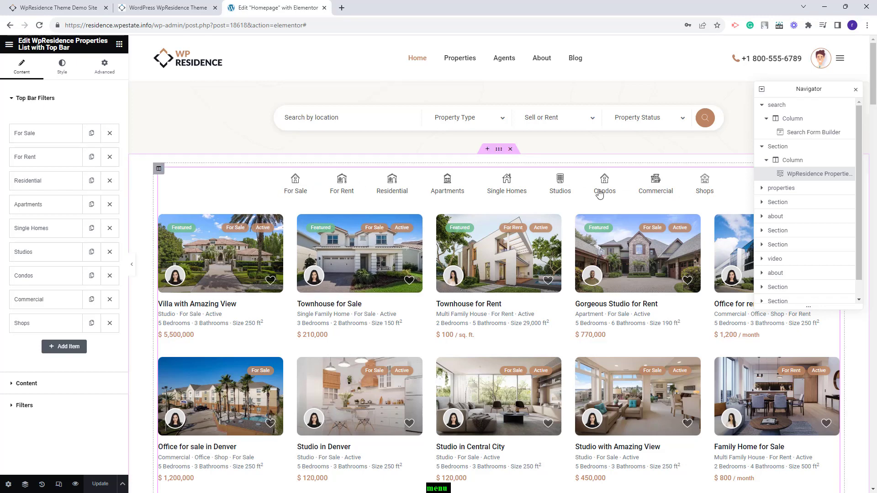
left_click(41, 133)
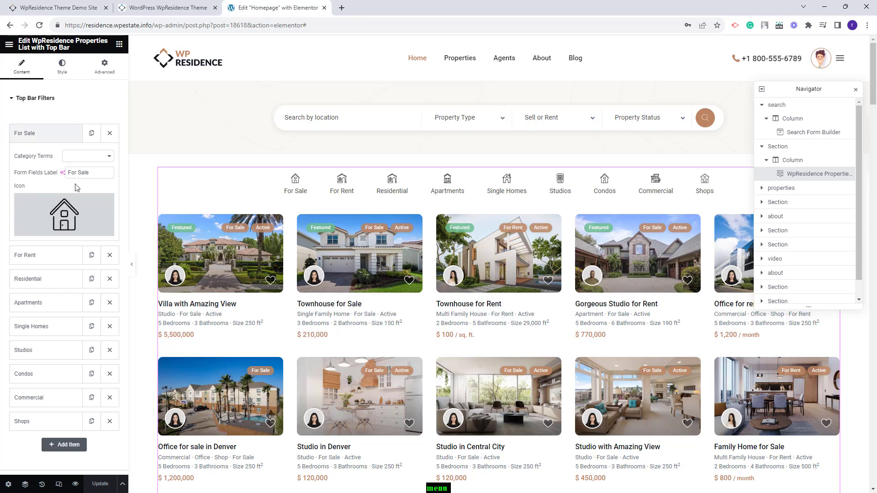
left_click(39, 133)
left_click(32, 385)
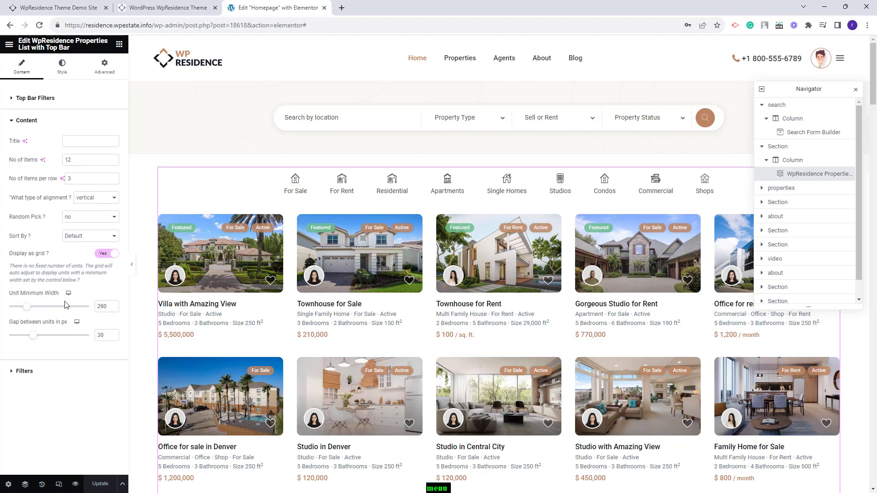
Step: Toggle the listings' Display as grid off and back on, then select the Featured properties section
left_click(105, 255)
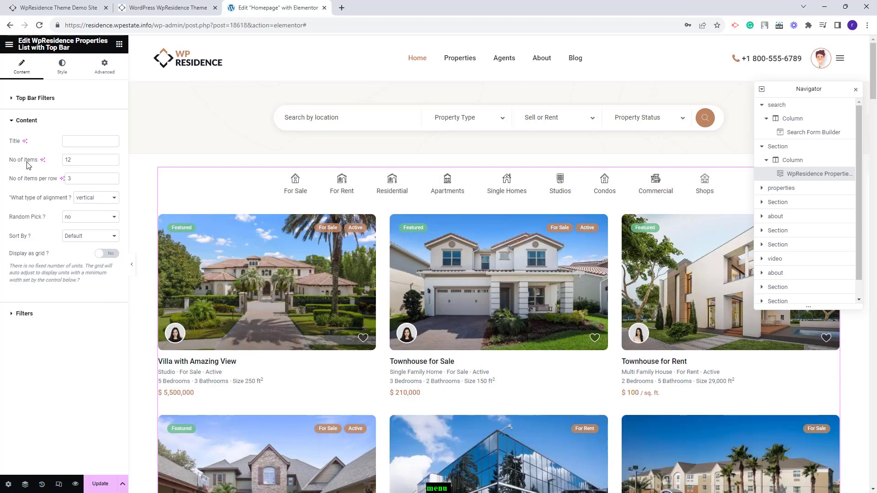
double_click(73, 179)
left_click(107, 254)
left_click(23, 371)
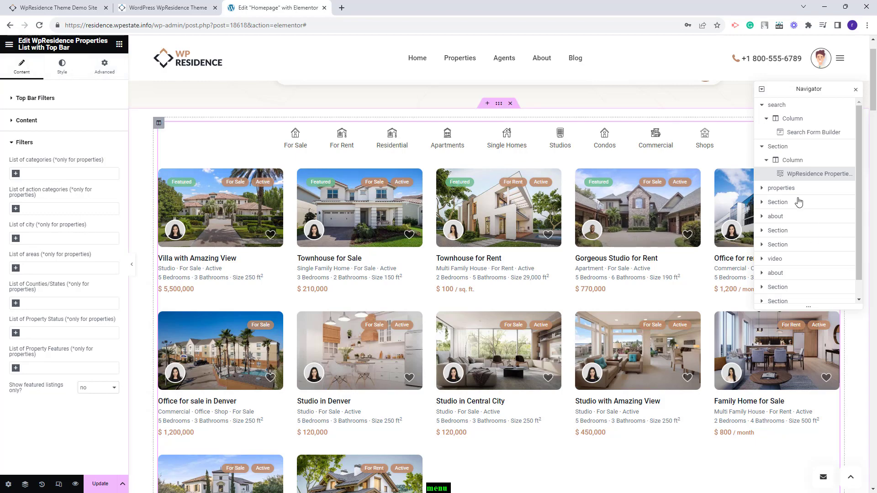
left_click(499, 103)
scroll(532, 225, "down", 8)
scroll(531, 225, "down", 1)
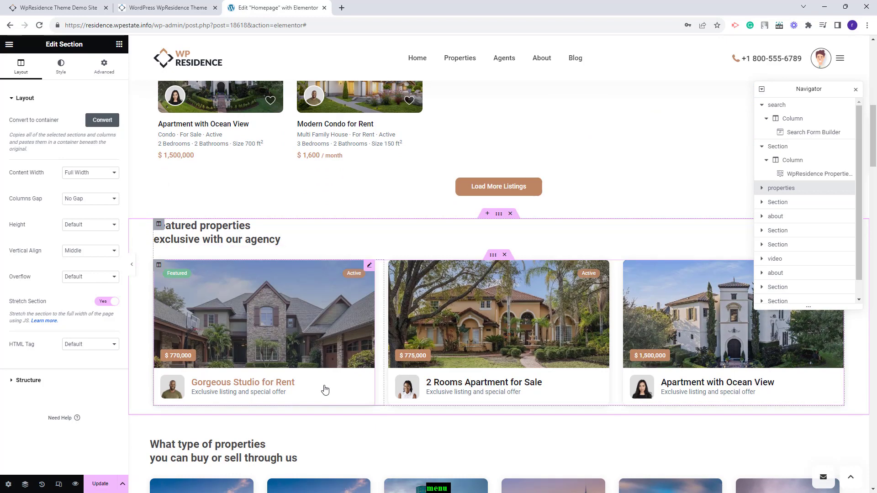
Step: Check that the featured property card uses Property Id 59
left_click(325, 389)
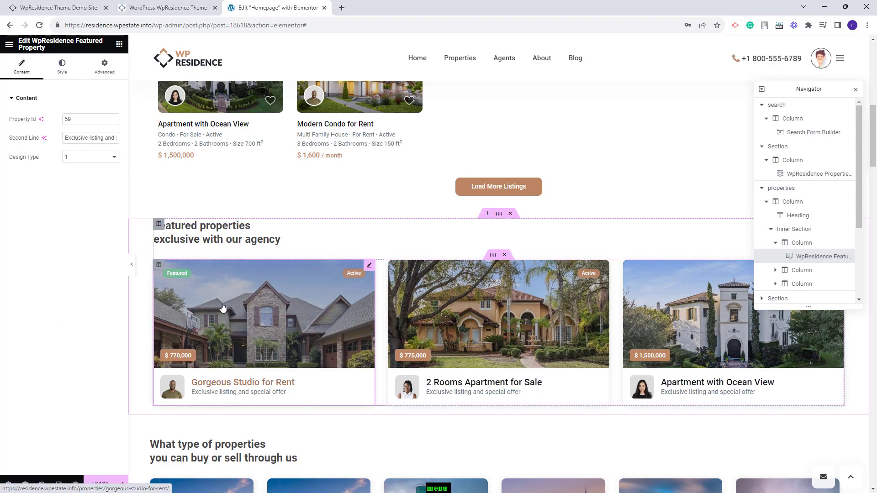
left_click(90, 119)
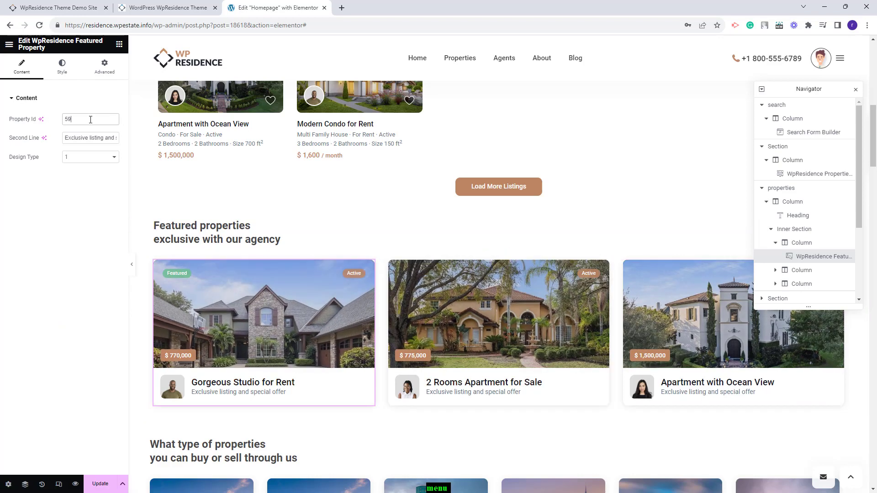
double_click(84, 119)
scroll(789, 252, "down", 1)
Step: Review the property-type category grid, then select the Denver Residence about section
left_click(789, 252)
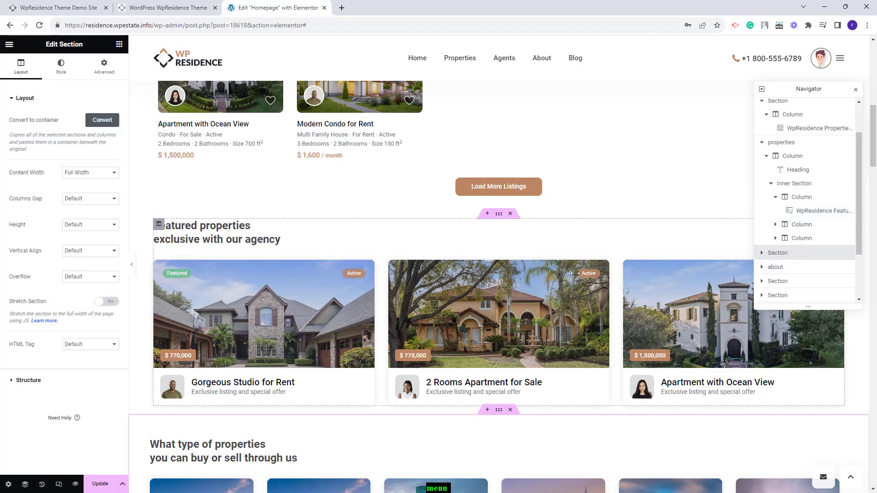
scroll(576, 276, "down", 5)
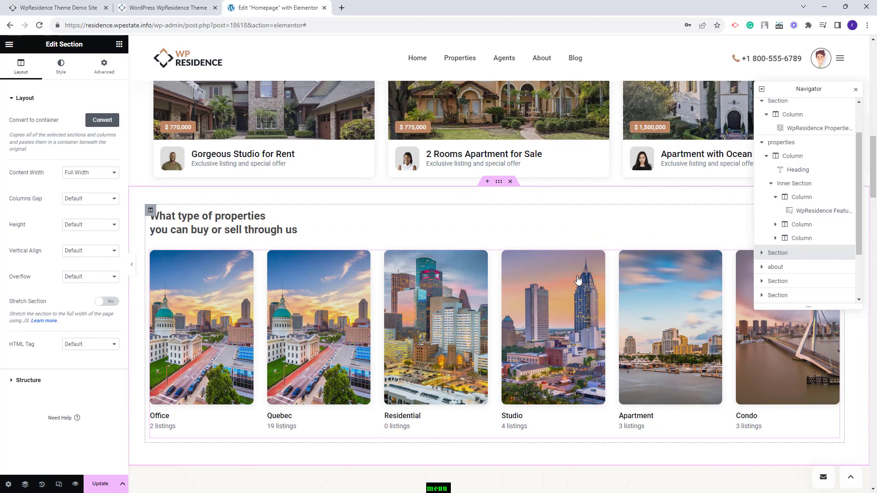
left_click(577, 279)
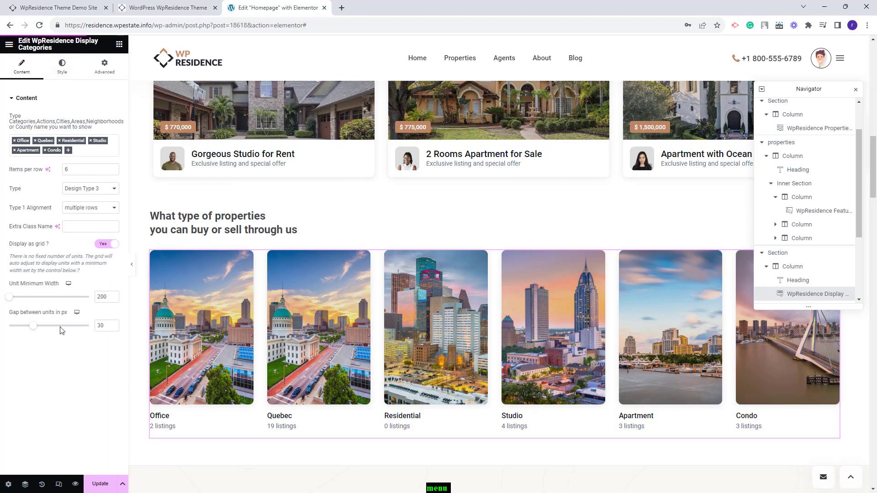
left_click(512, 235)
scroll(512, 236, "down", 7)
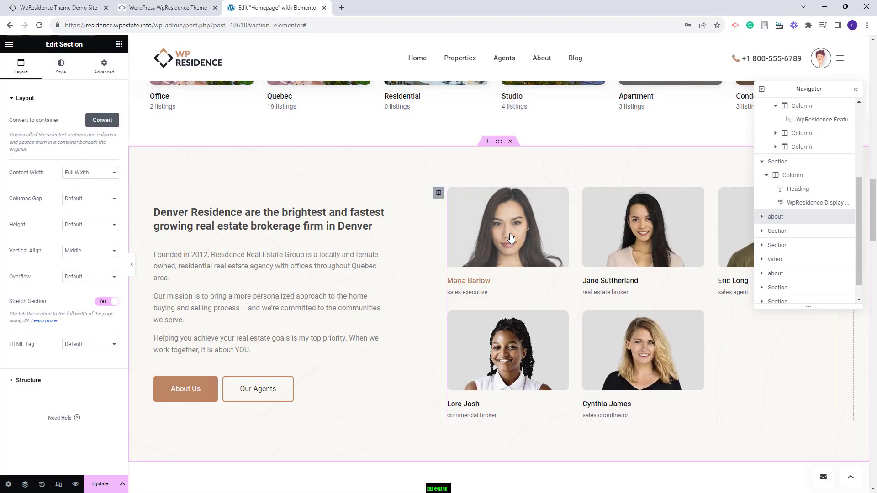
Step: Review the about section's Denver Residence heading, Founded in 2012 text, and About Us and Our Agents buttons
left_click(762, 217)
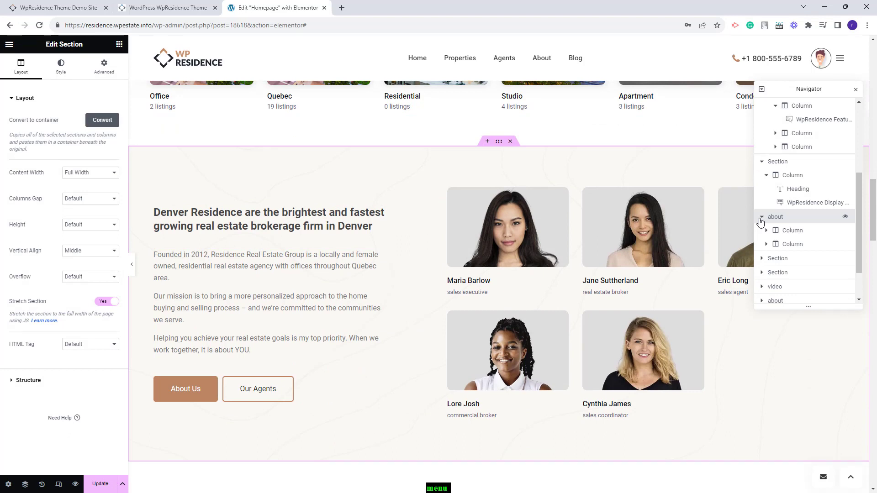
left_click(772, 231)
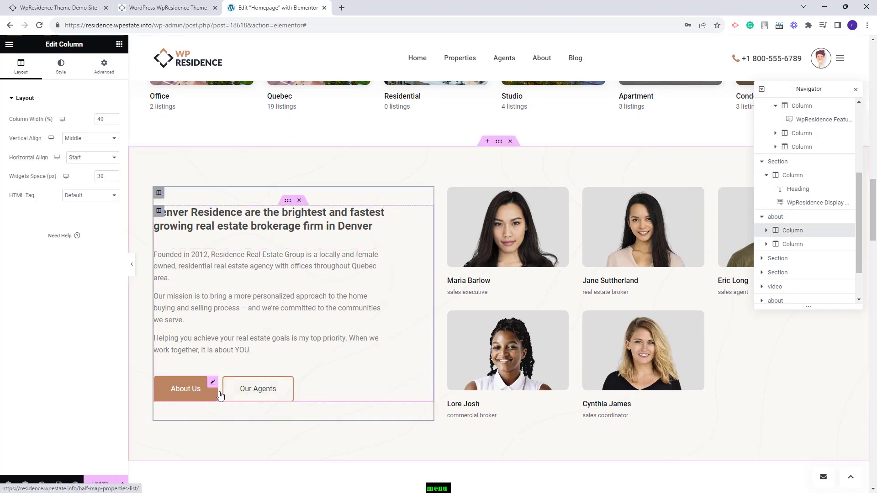
left_click(249, 240)
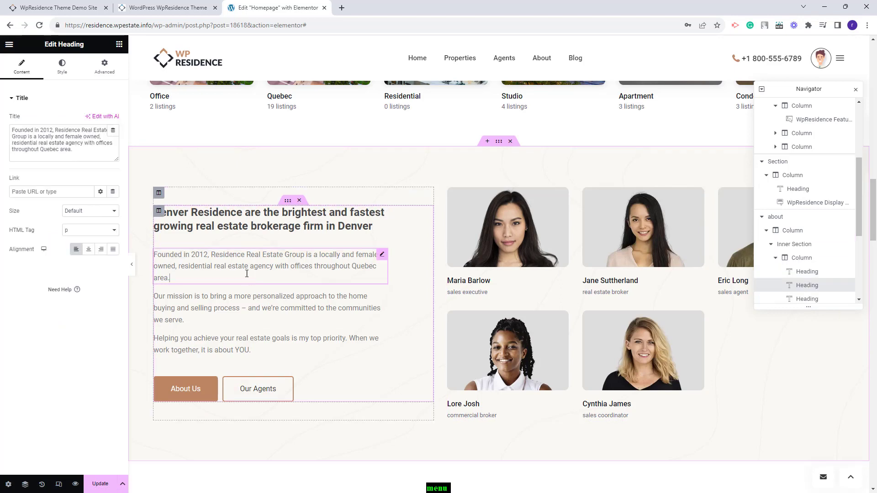
left_click(249, 307)
left_click(186, 389)
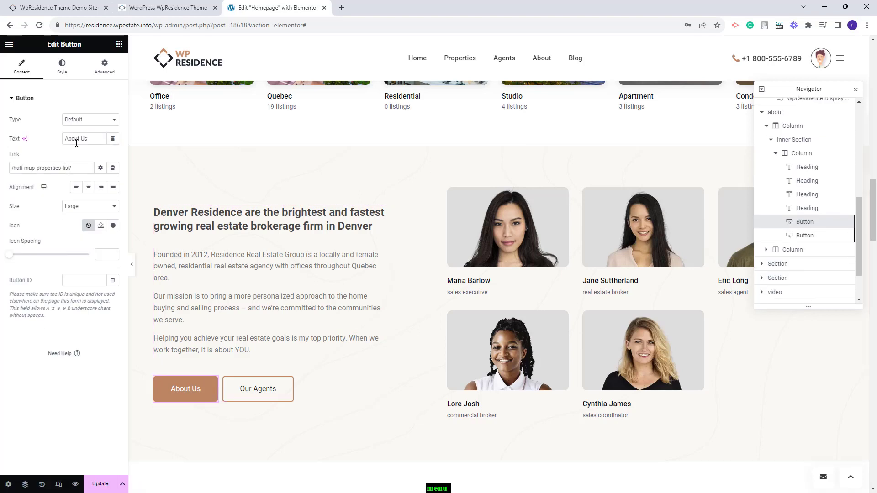
left_click(286, 395)
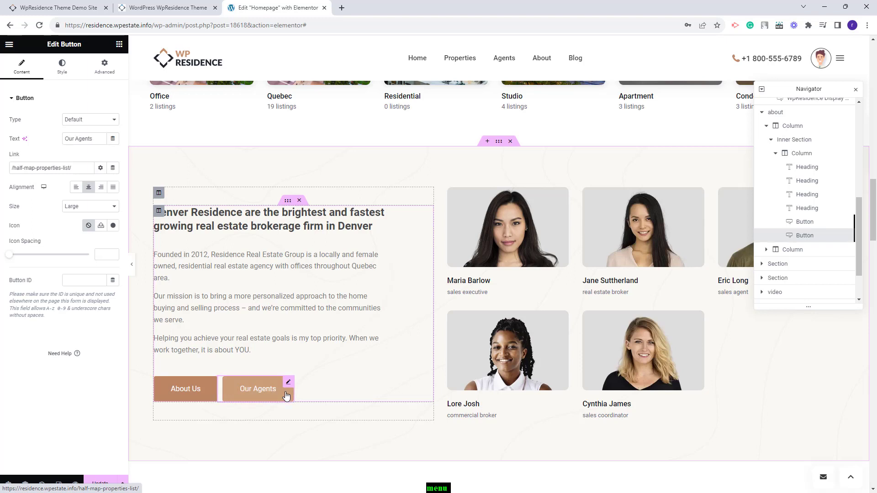
Step: Inspect the agents list and the section's background, then select the Check these areas section
left_click(796, 251)
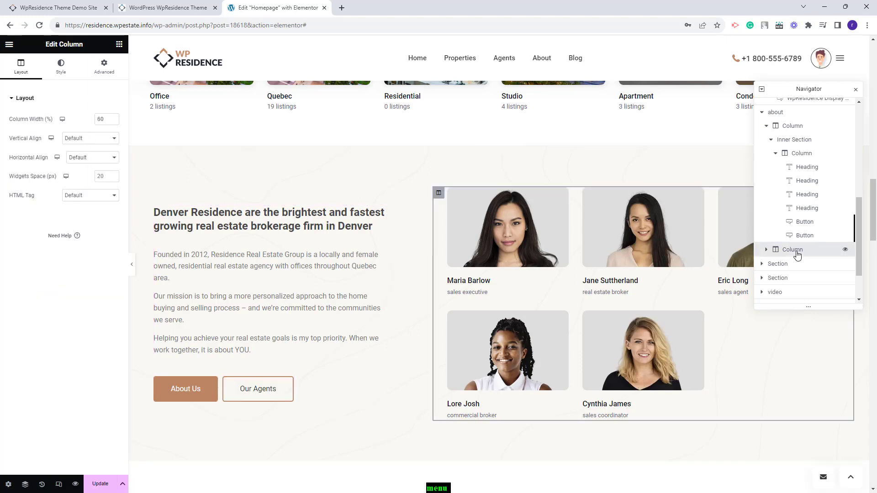
left_click(550, 288)
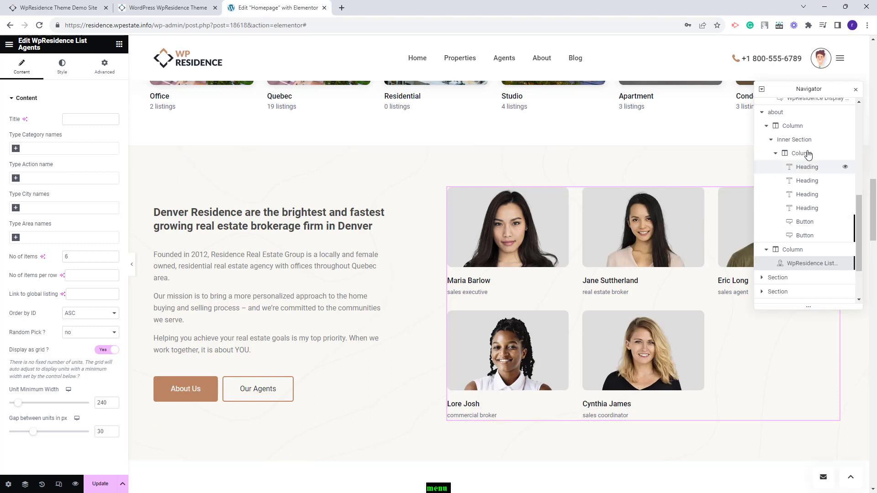
left_click(774, 114)
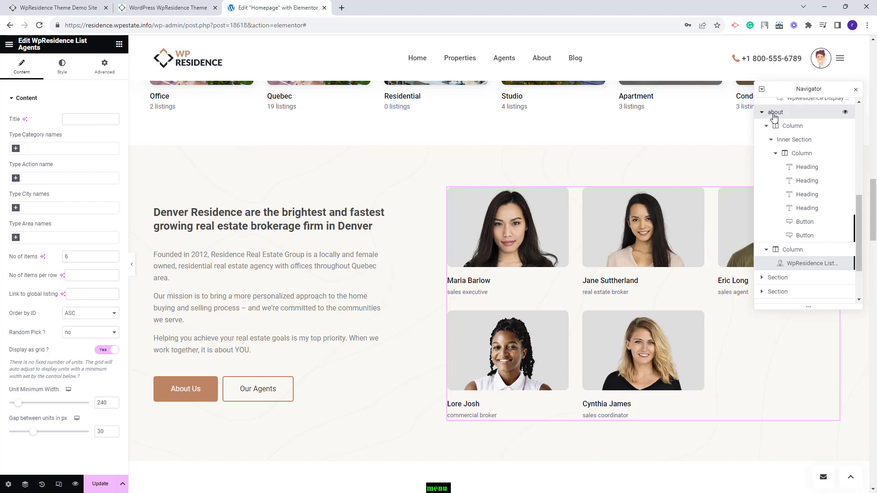
left_click(61, 67)
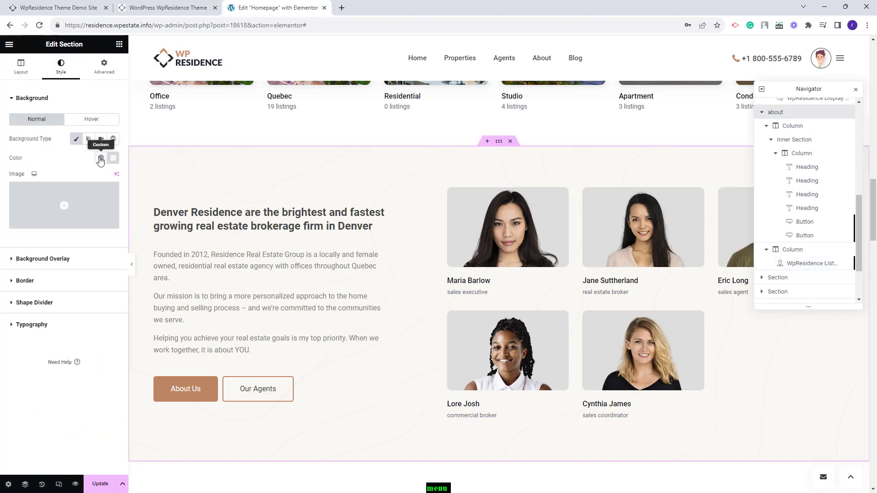
left_click(791, 278)
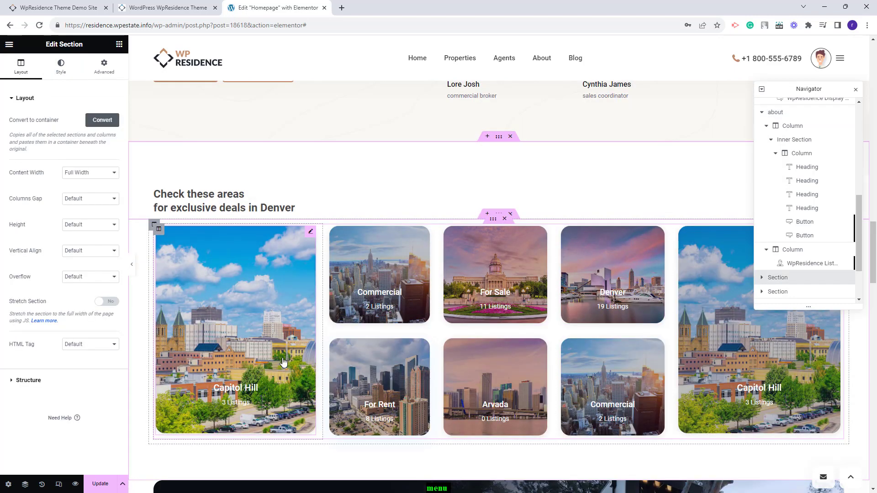
Step: Review the Capitol Hill tile and the Sell Your Home title, paragraph and Book a valuation button
left_click(281, 364)
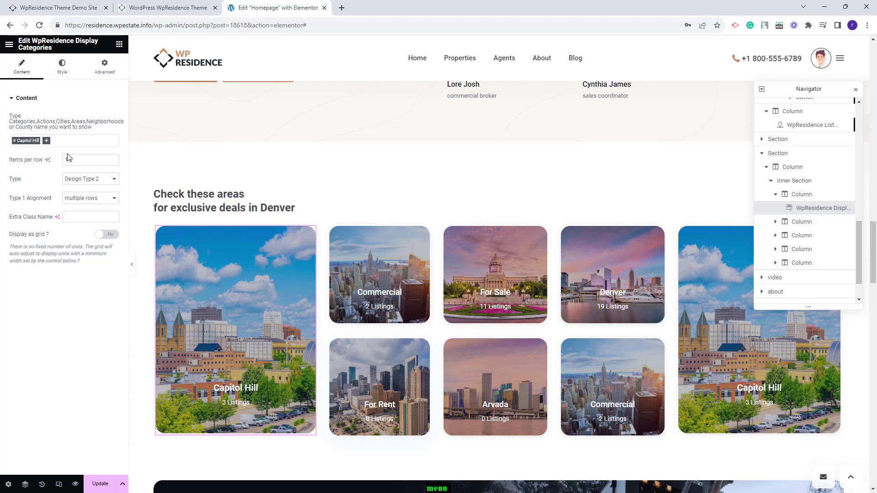
left_click(792, 279)
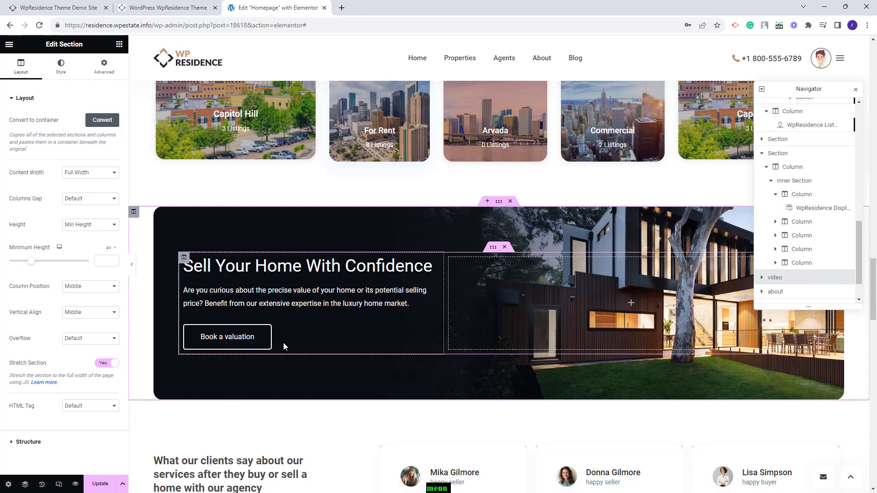
left_click(302, 266)
left_click(309, 295)
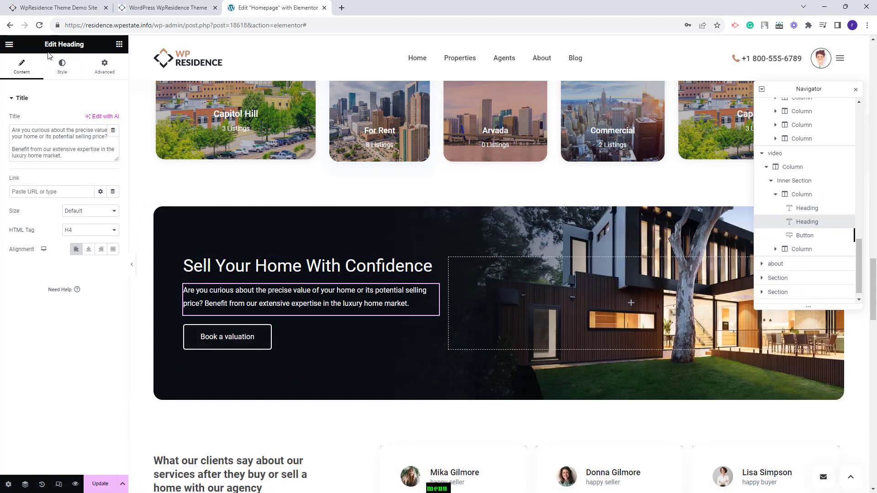
left_click(227, 337)
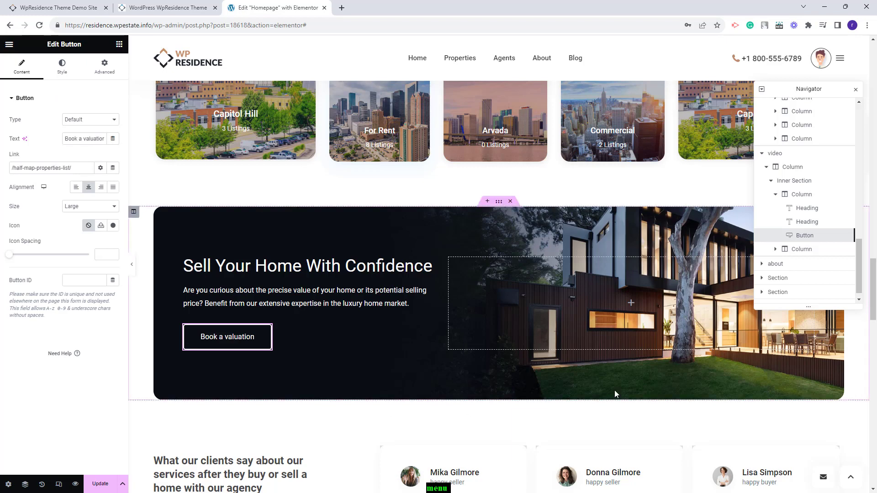
Step: Check the column's house background image, then select the client testimonials section
left_click(792, 167)
mouse_move(106, 193)
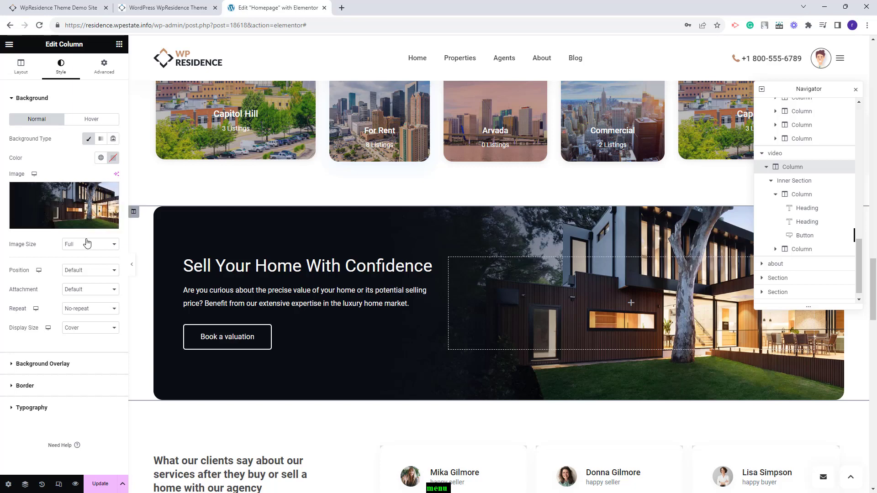
left_click(769, 265)
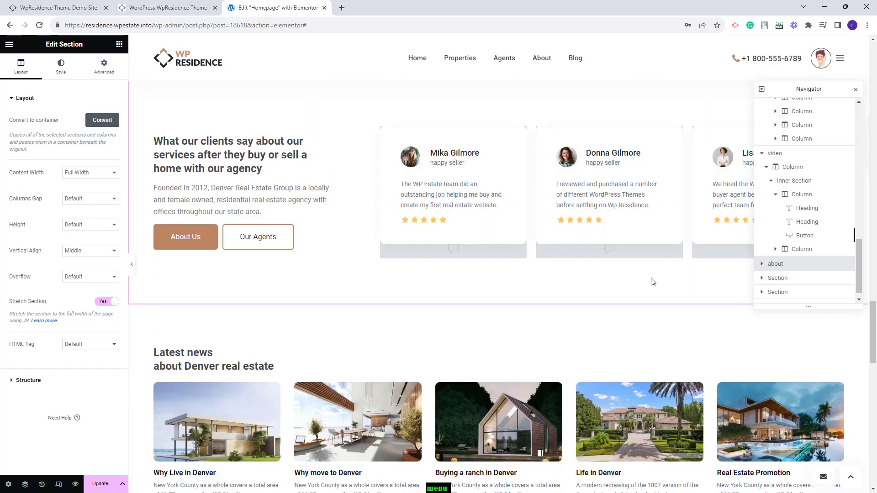
Step: Review the What our clients say heading, intro paragraph and all three testimonial cards
left_click(267, 167)
left_click(269, 188)
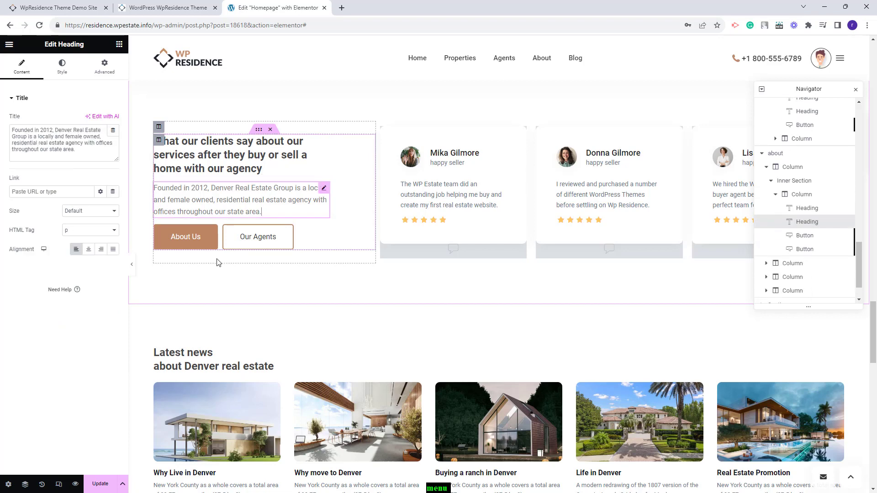
left_click(469, 225)
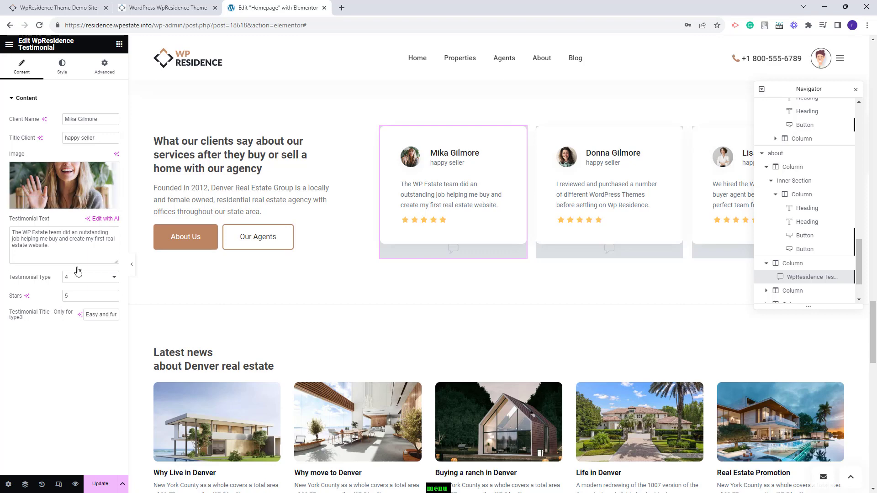
left_click(663, 214)
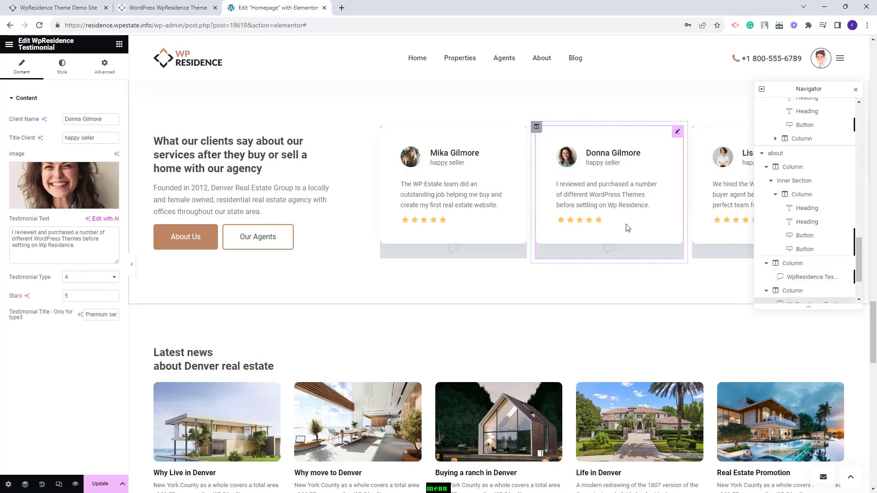
left_click(704, 241)
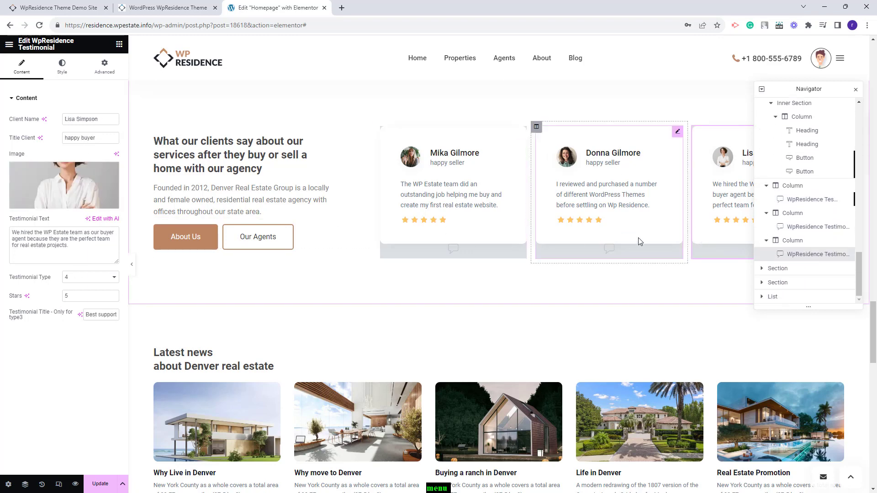
Step: Toggle the Latest news post list's grid display off and on, then select the Get in touch section
left_click(509, 330)
scroll(515, 327, "down", 4)
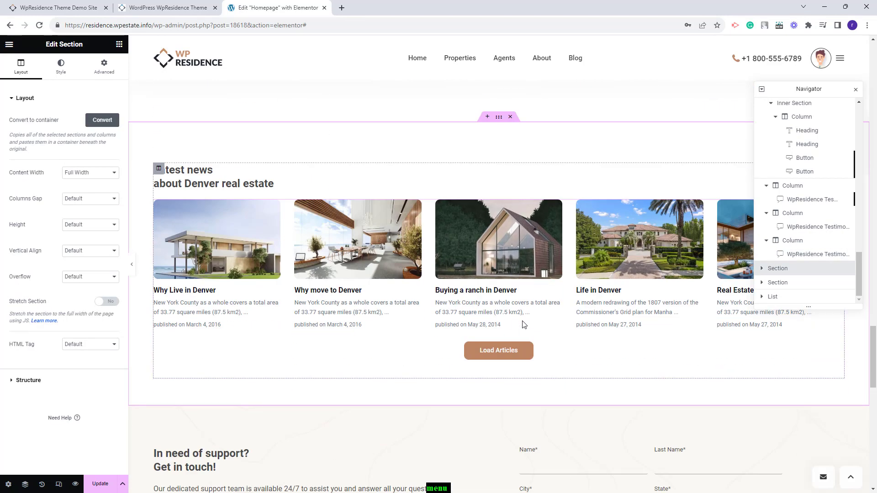
left_click(433, 291)
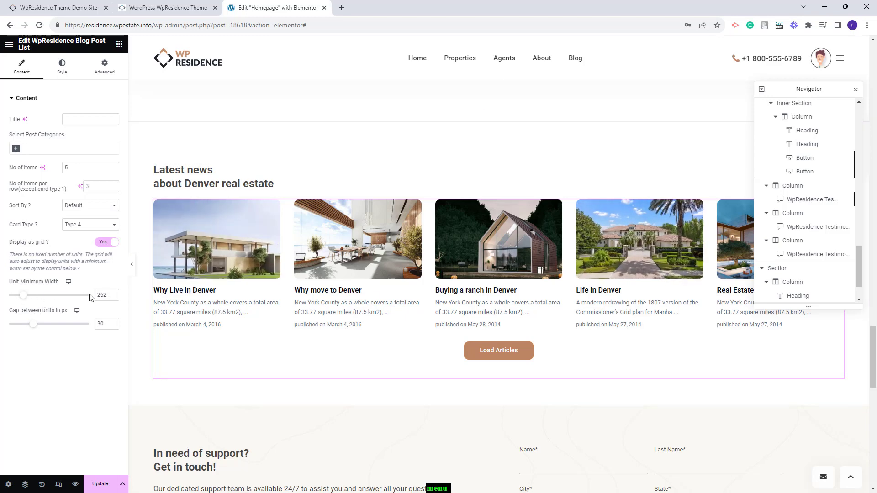
left_click(105, 243)
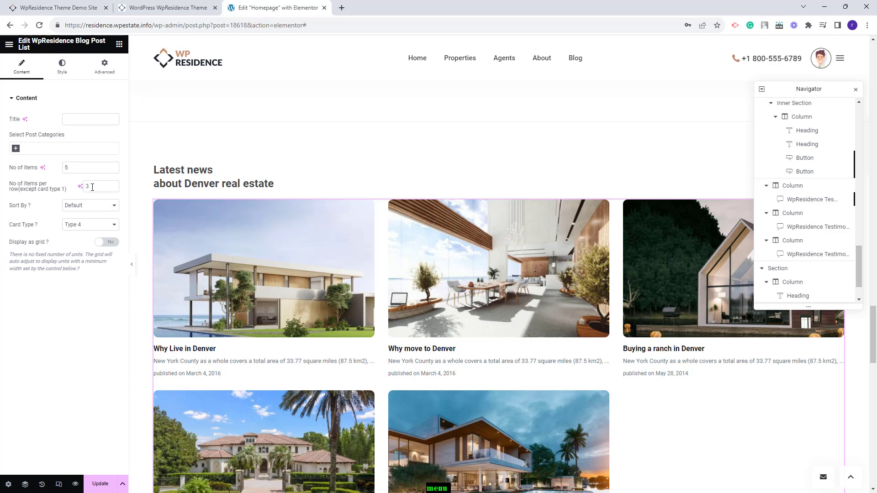
left_click(110, 243)
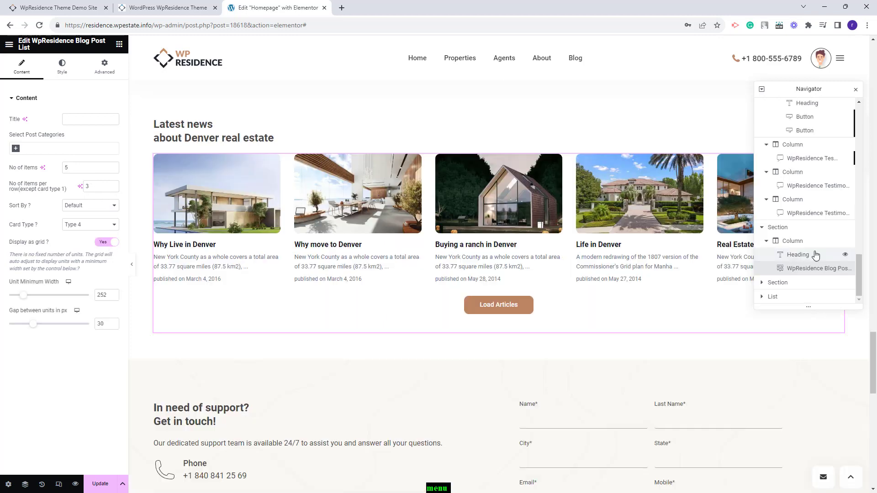
left_click(778, 282)
scroll(491, 260, "down", 3)
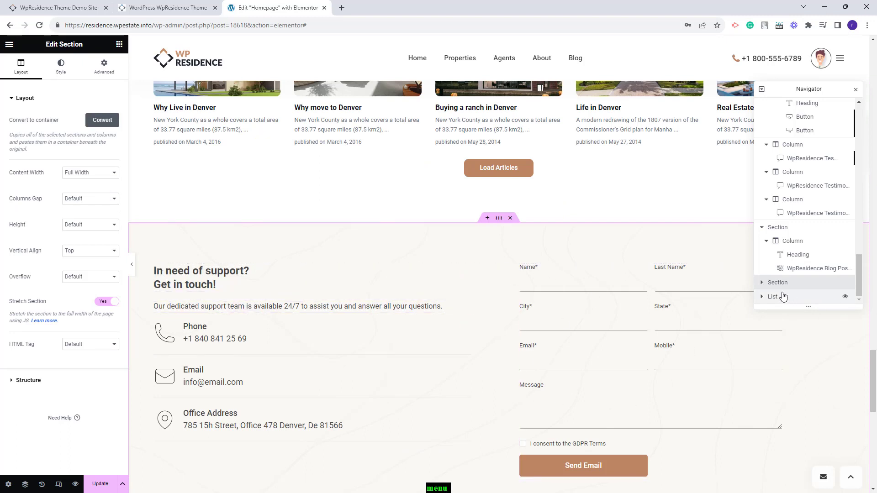
Step: Review the support description text, Phone contact block and Contact Form Builder
left_click(762, 283)
left_click(792, 268)
left_click(183, 306)
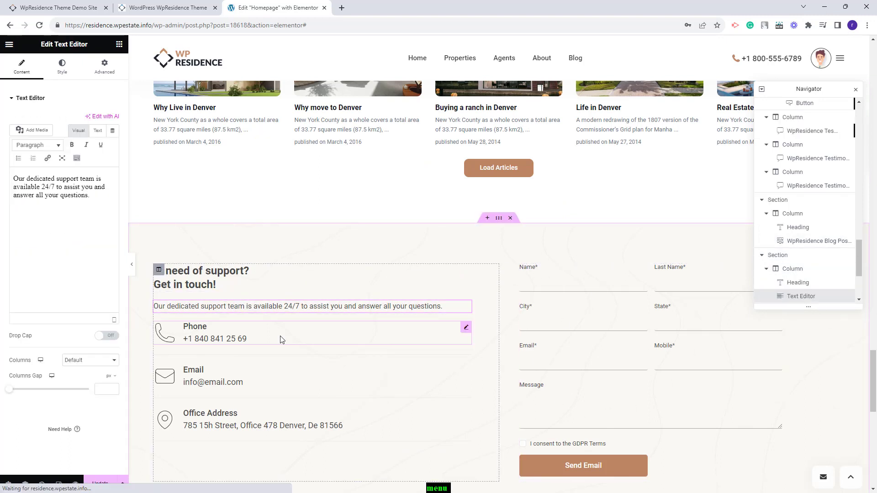
left_click(280, 340)
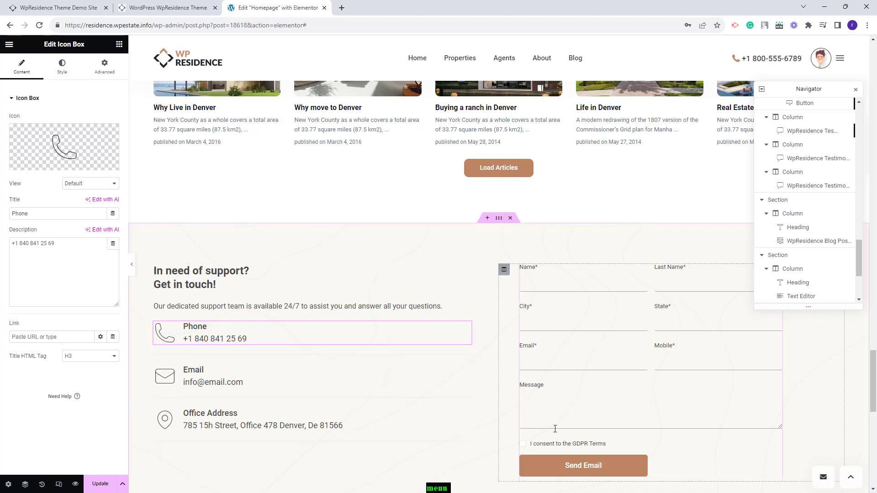
left_click(648, 443)
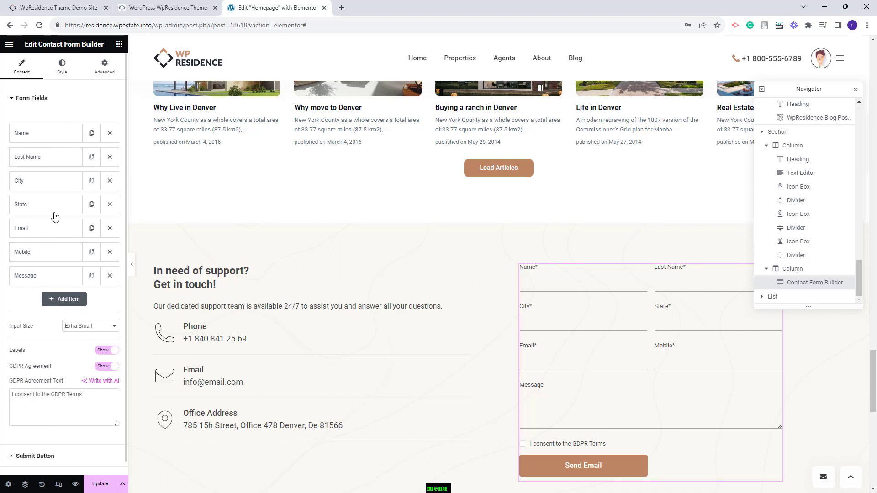
Step: Inspect the four Denver Areas icon lists and the column's background, then return to the live demo site
left_click(777, 297)
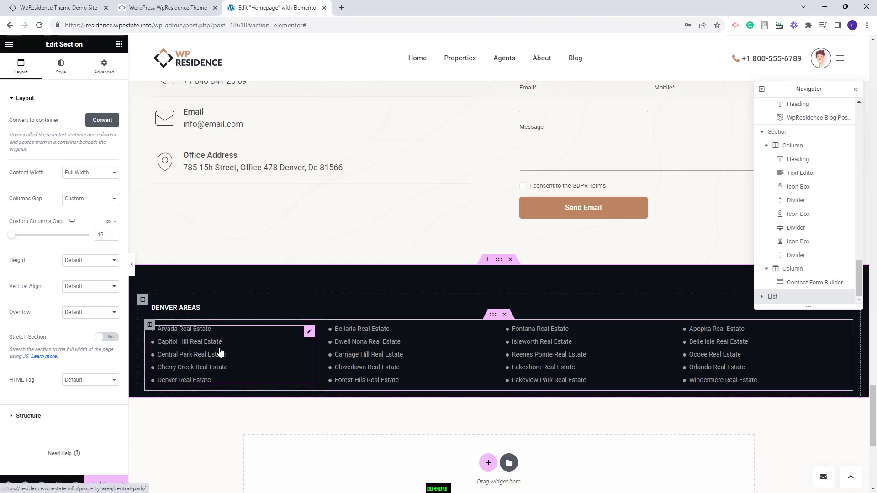
left_click(264, 376)
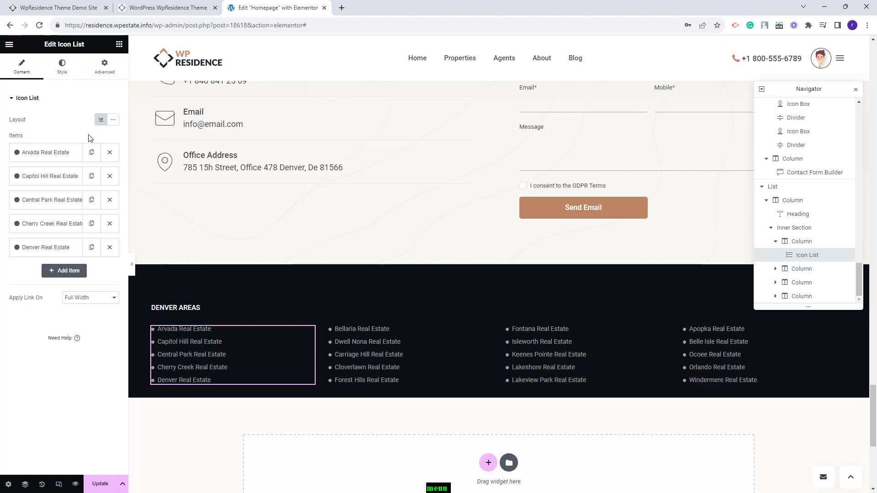
left_click(75, 153)
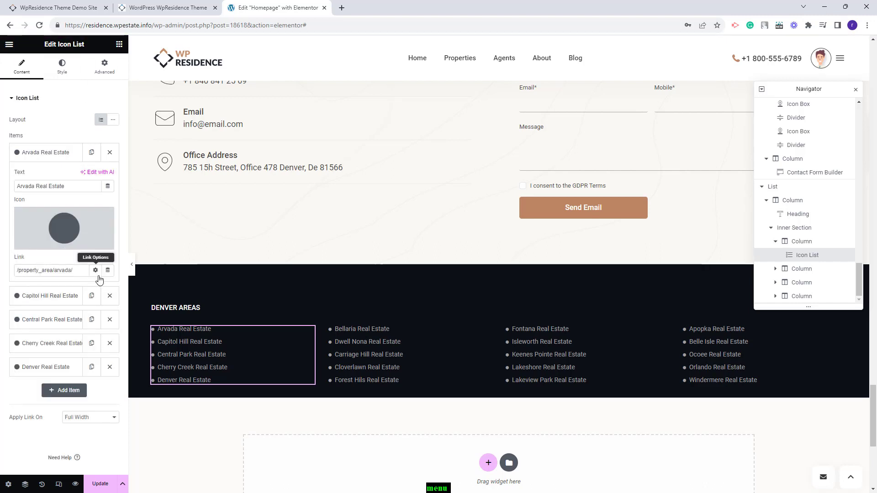
left_click(437, 368)
left_click(617, 355)
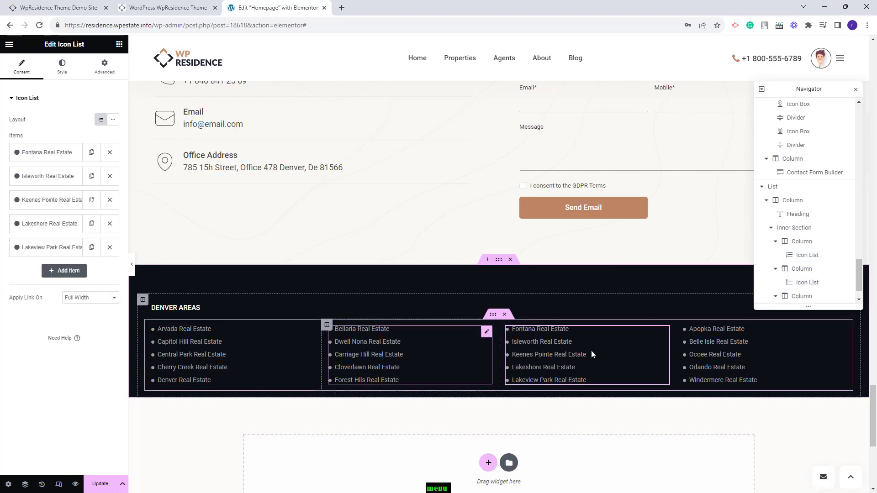
left_click(795, 367)
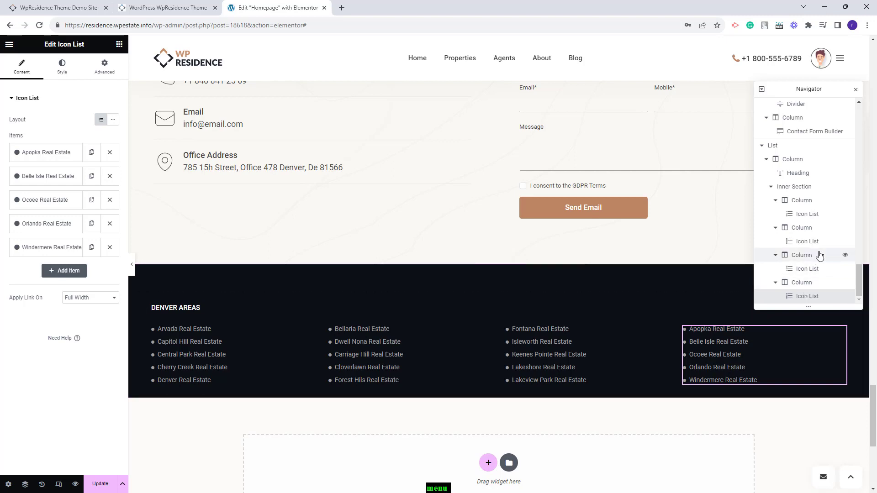
left_click(799, 159)
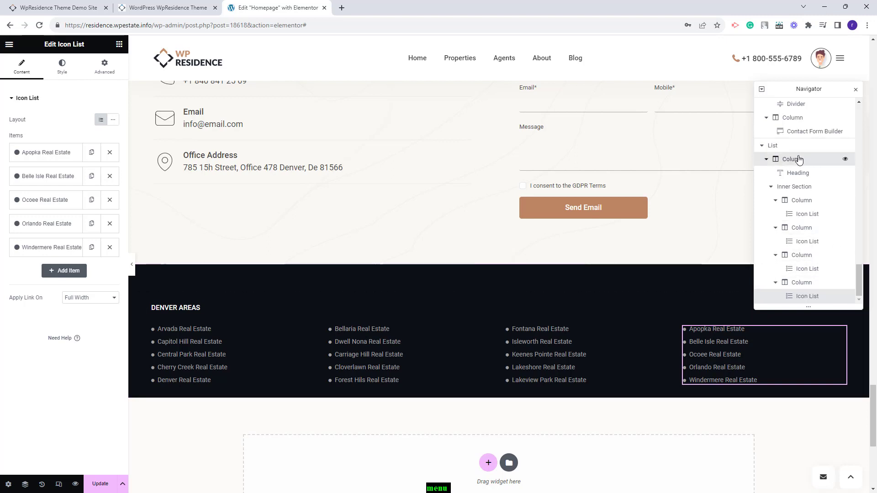
left_click(65, 69)
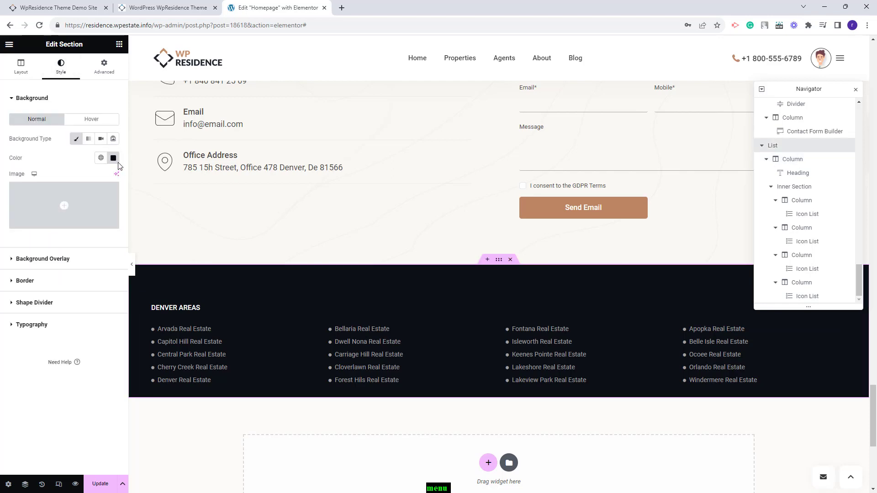
key("ctrl+1")
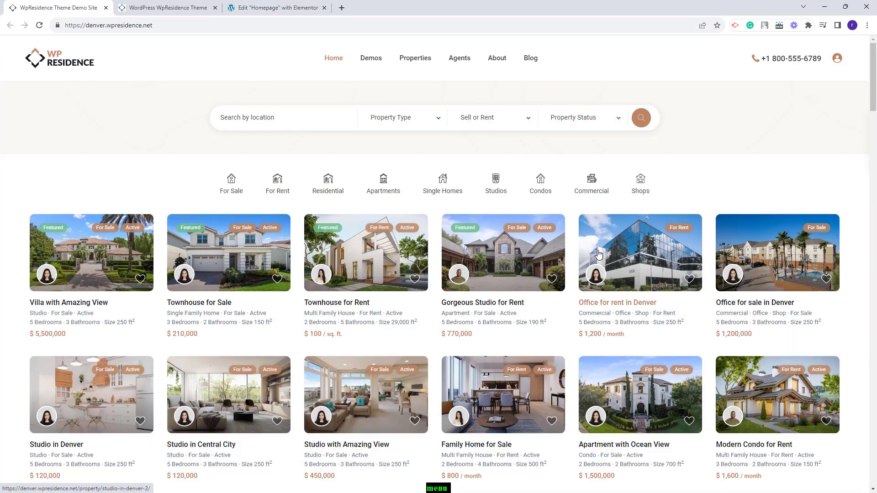